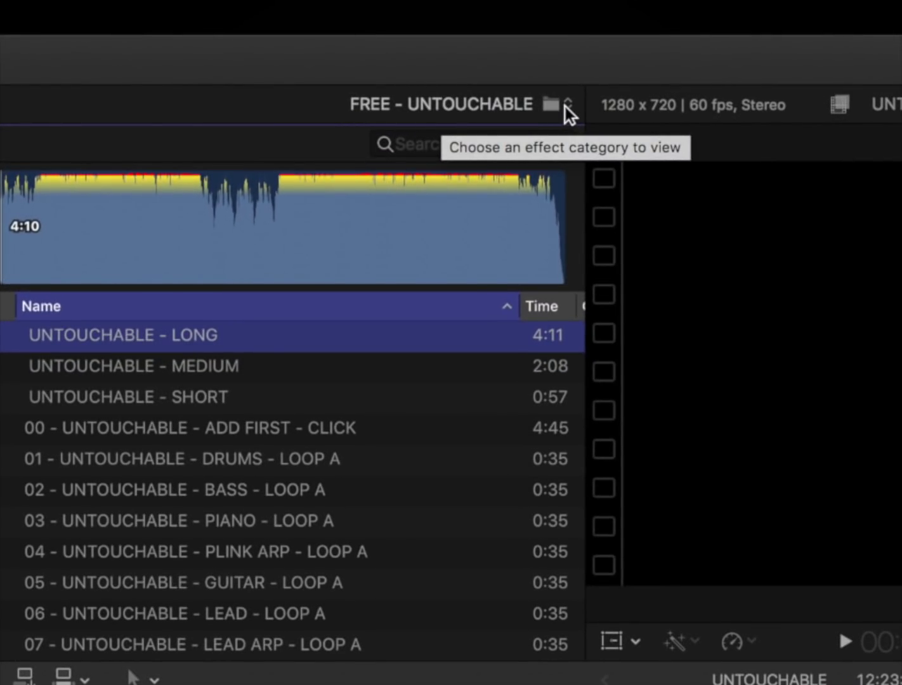
left_click(565, 107)
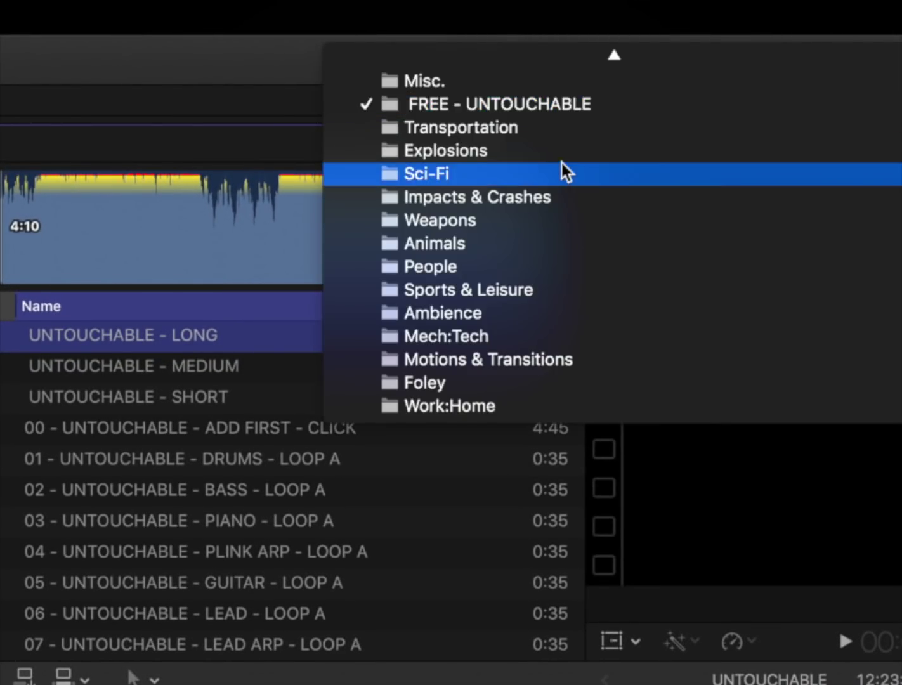
scroll(560, 163, "up", 5)
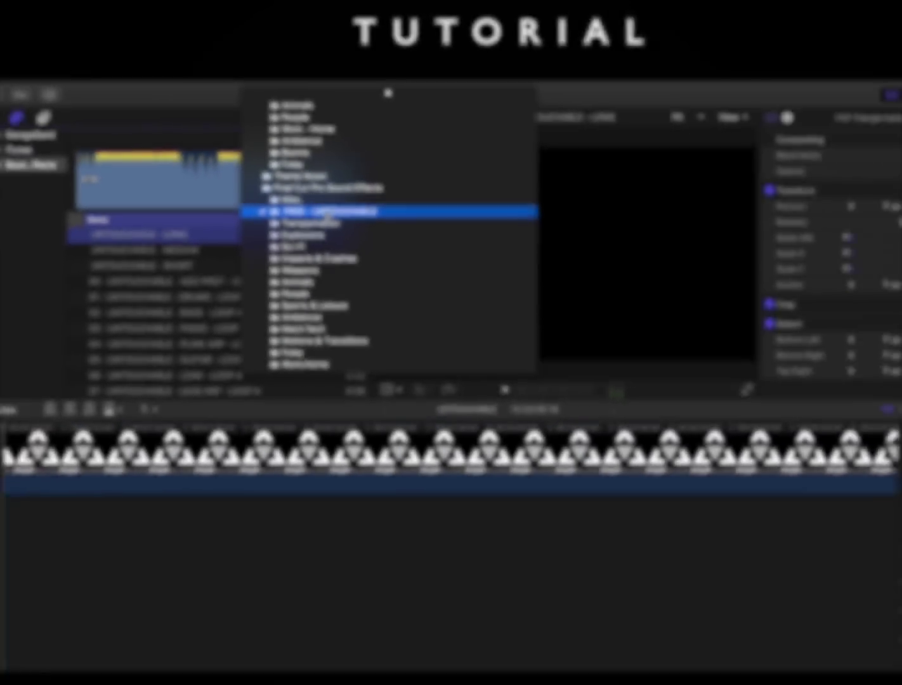
left_click(480, 289)
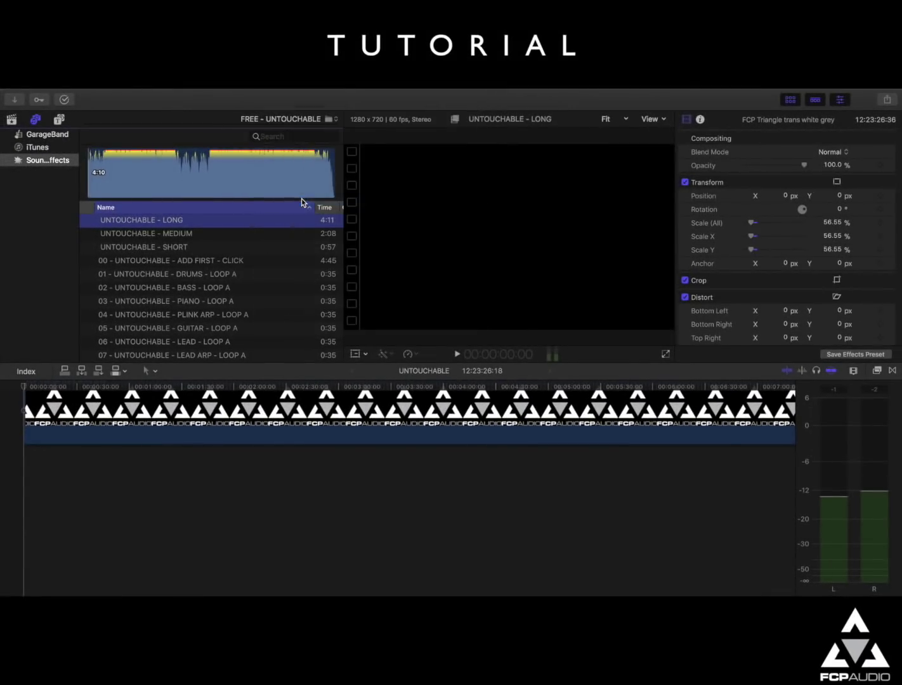
scroll(149, 247, "down", 10)
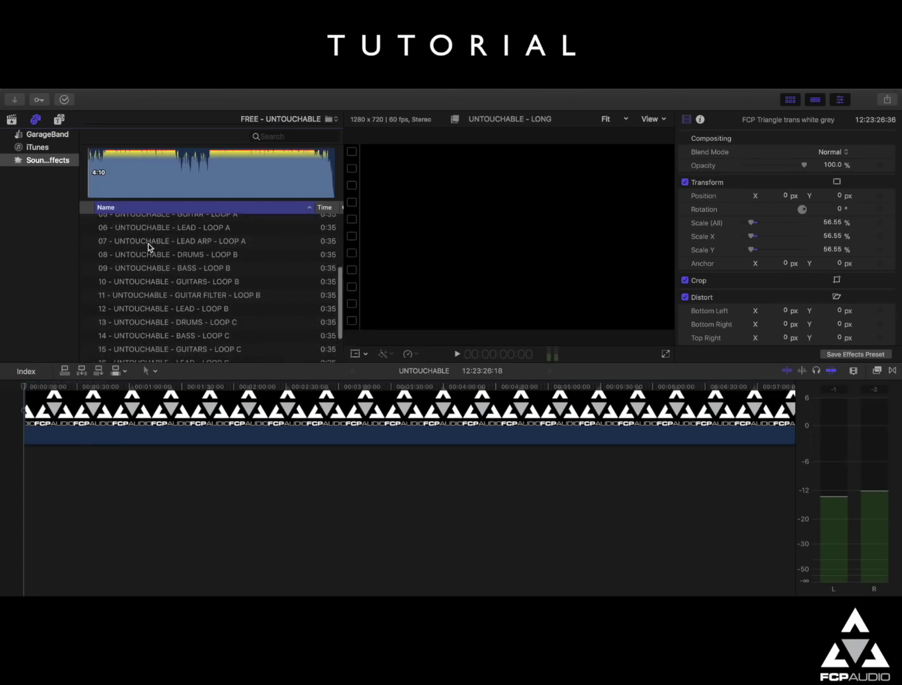
scroll(150, 247, "up", 10)
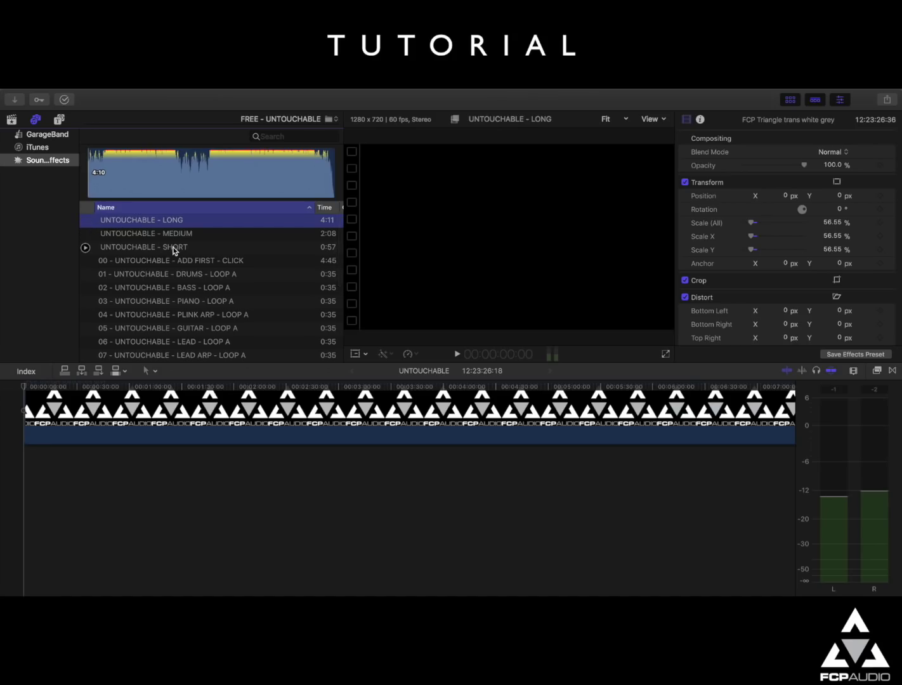
scroll(157, 269, "down", 1)
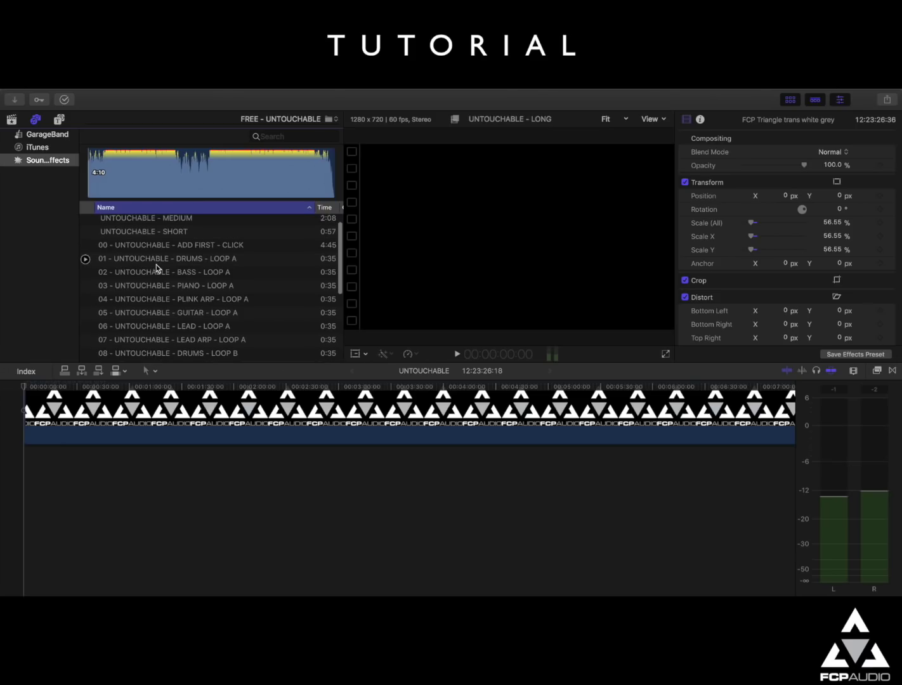
left_click(85, 260)
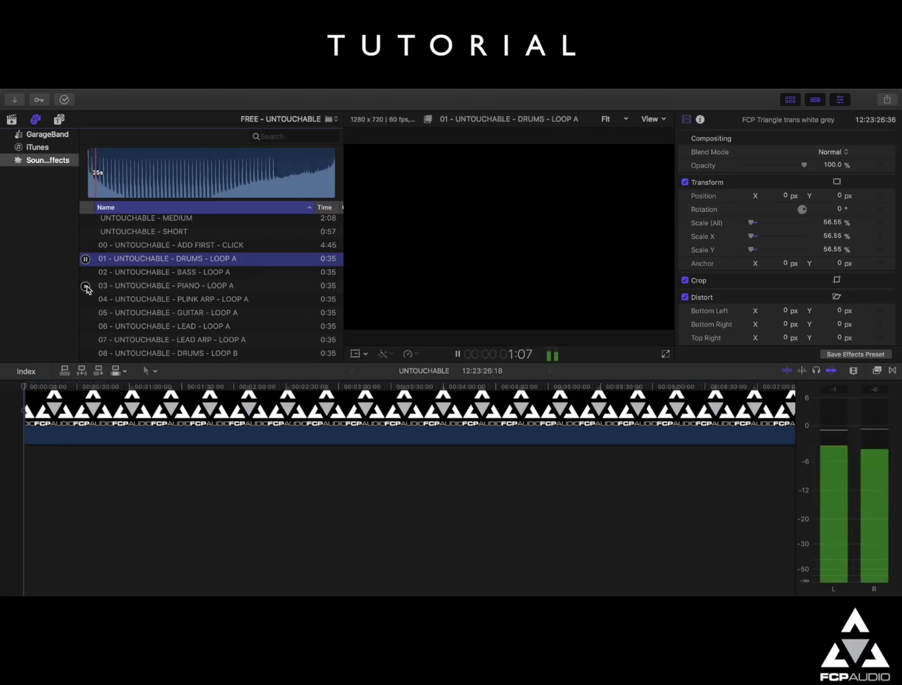
left_click(86, 287)
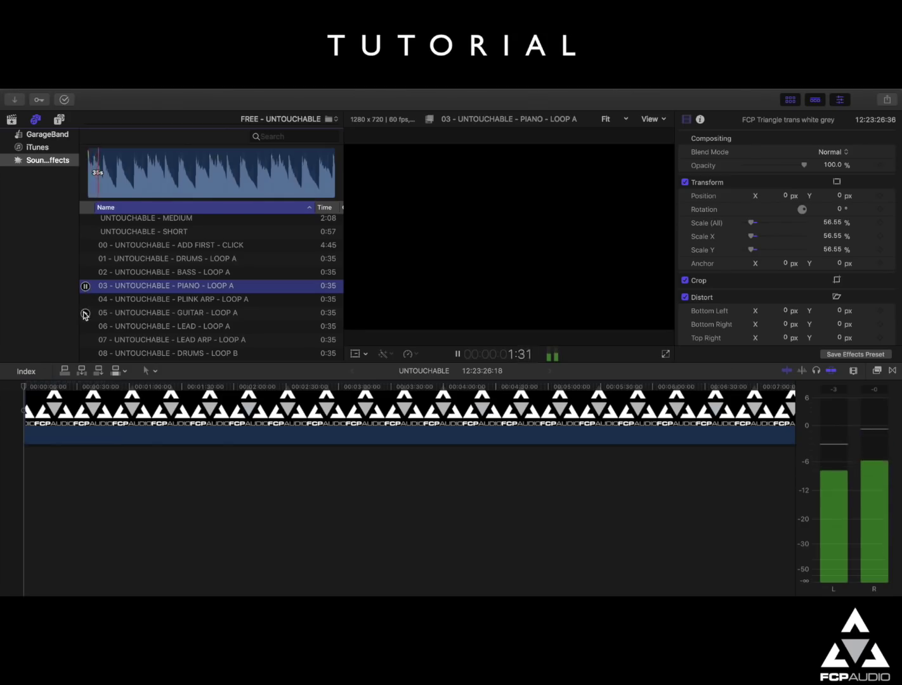
left_click(85, 313)
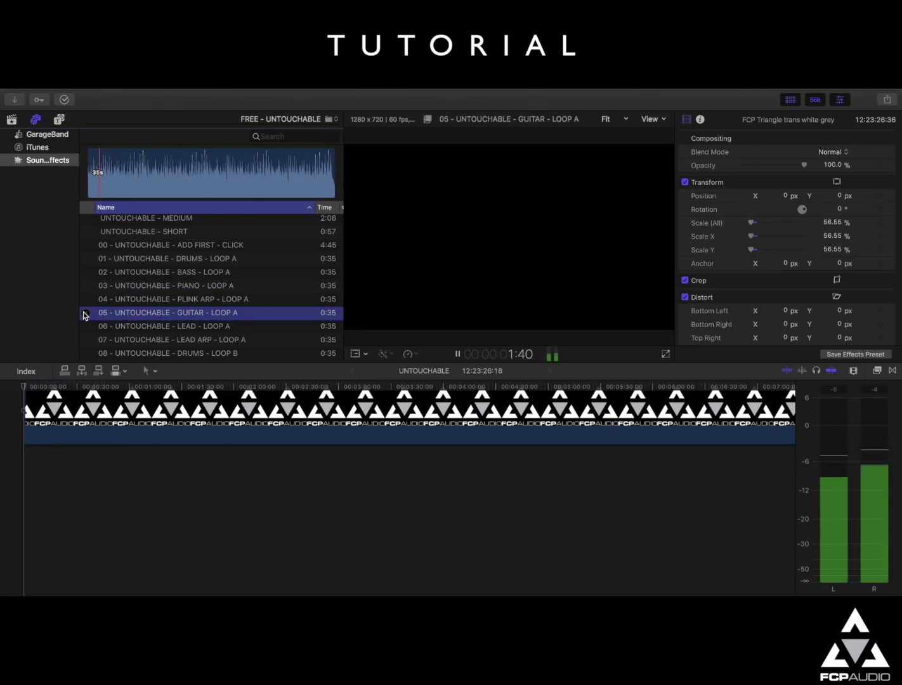
left_click(85, 314)
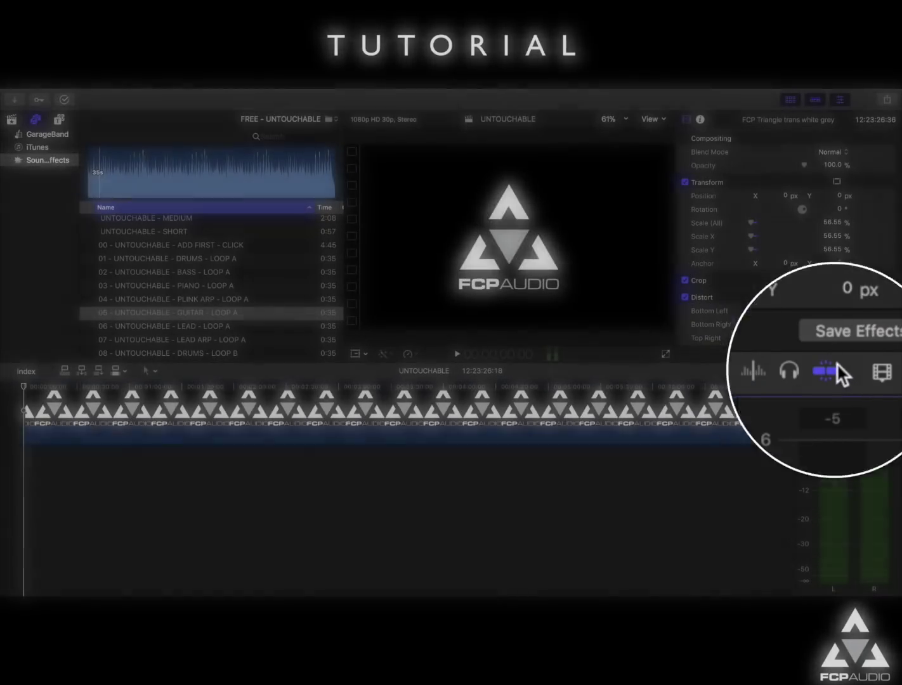
Place the ADD FIRST - CLICK track at the timeline start and drop its volume to -∞ dB
scroll(202, 287, "up", 2)
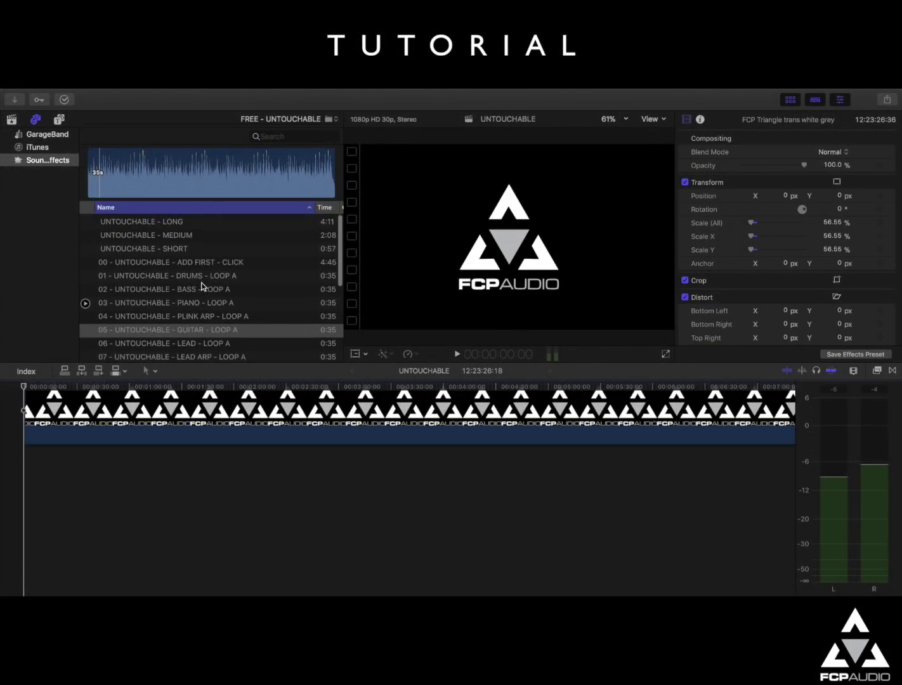
left_click(142, 262)
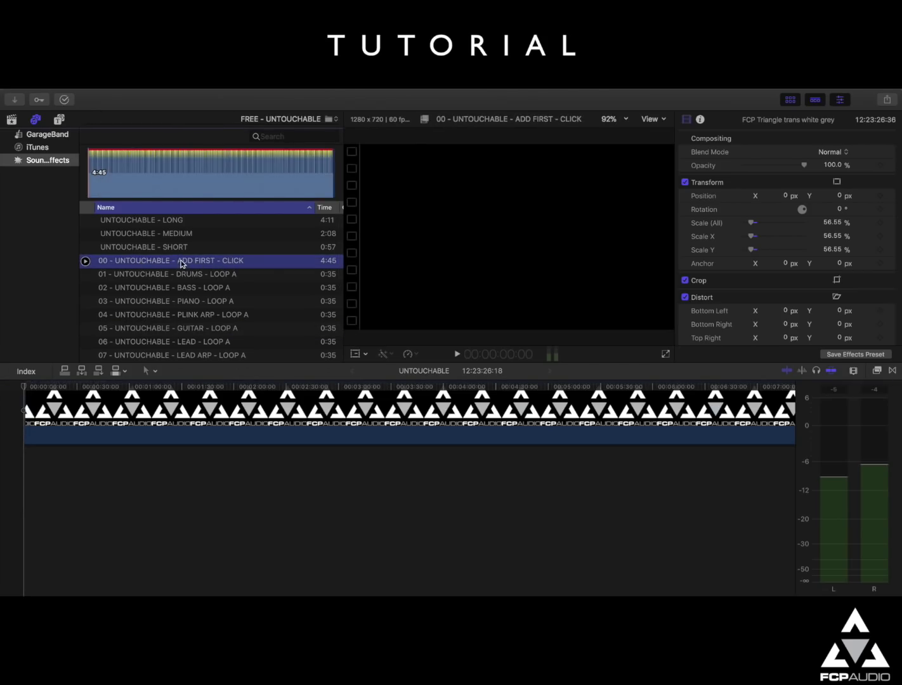
left_click_drag(181, 264, 32, 472)
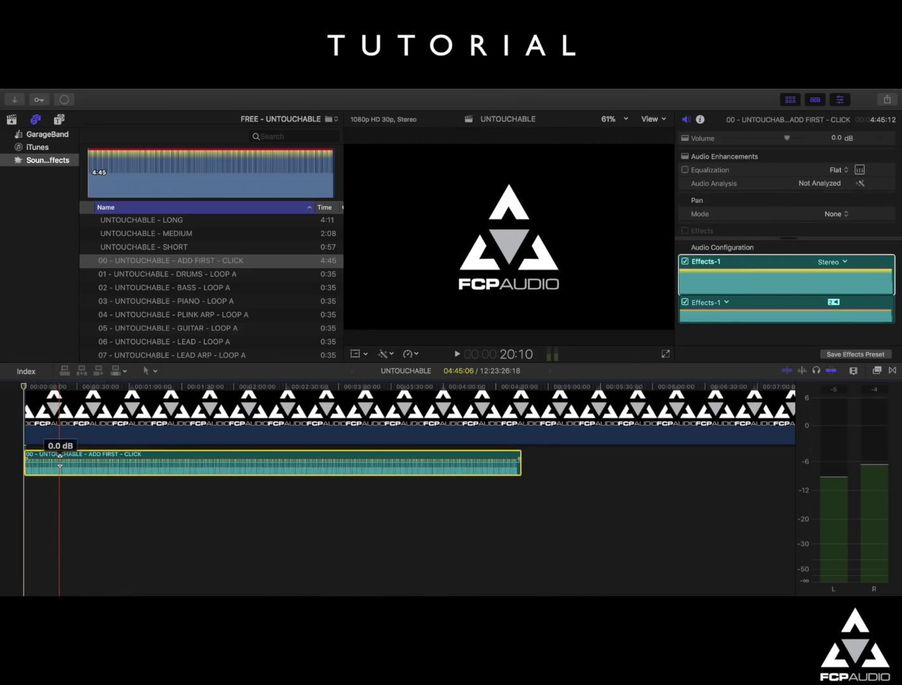
left_click_drag(60, 465, 57, 483)
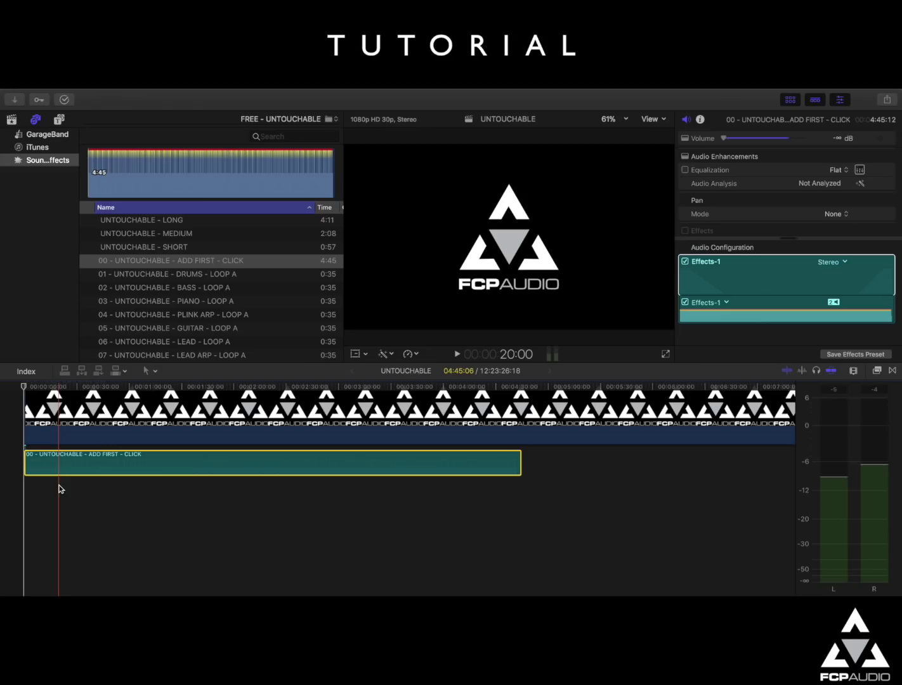
left_click(144, 275)
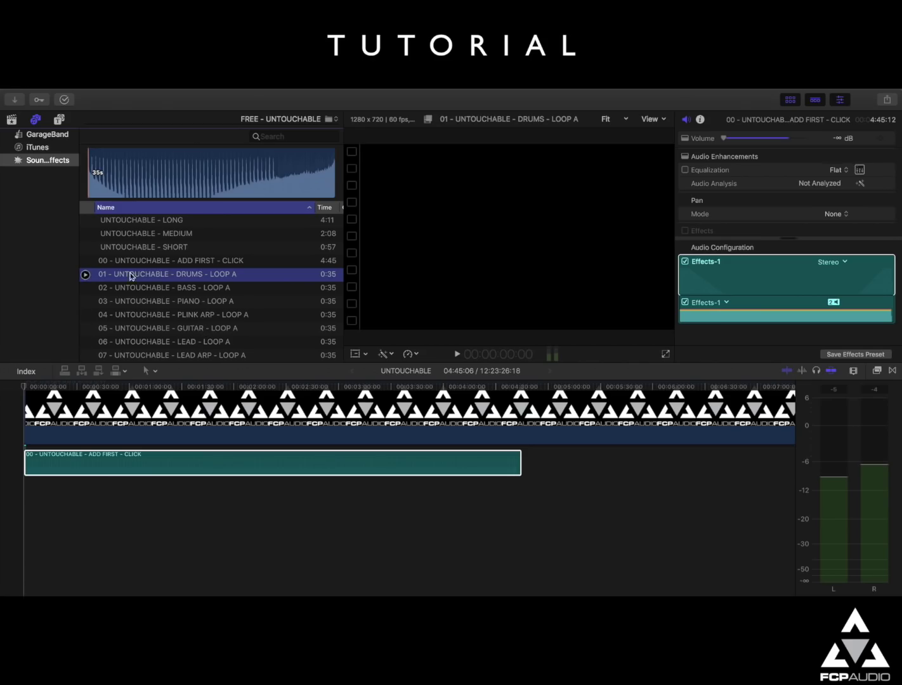
Stack loops 01 DRUMS through 05 GUITAR at the timeline start beneath the click track and play them
key("q")
left_click_drag(136, 288, 25, 571)
left_click_drag(146, 314, 26, 567)
key("space")
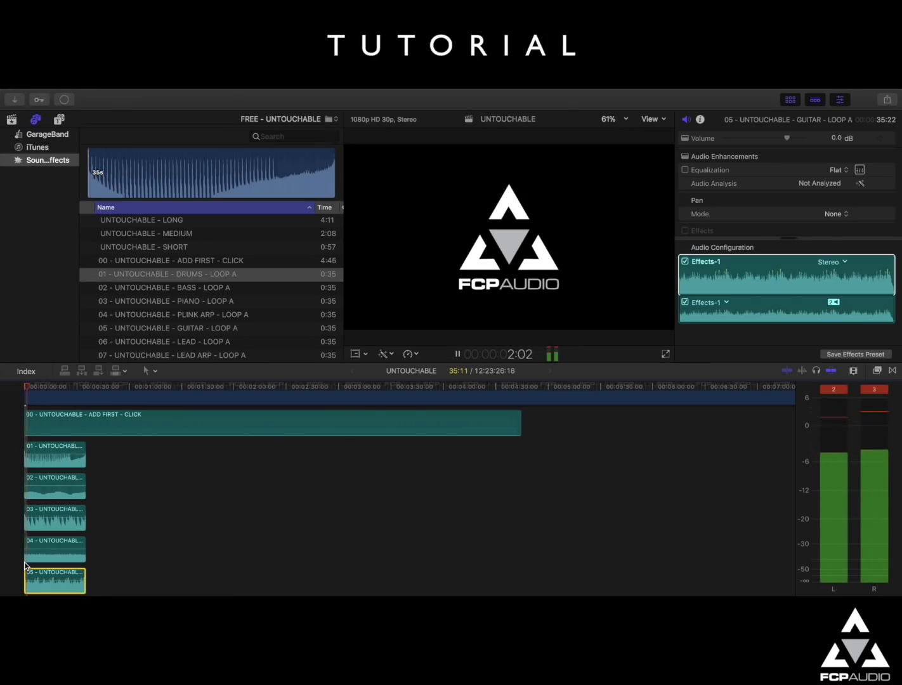
key("space")
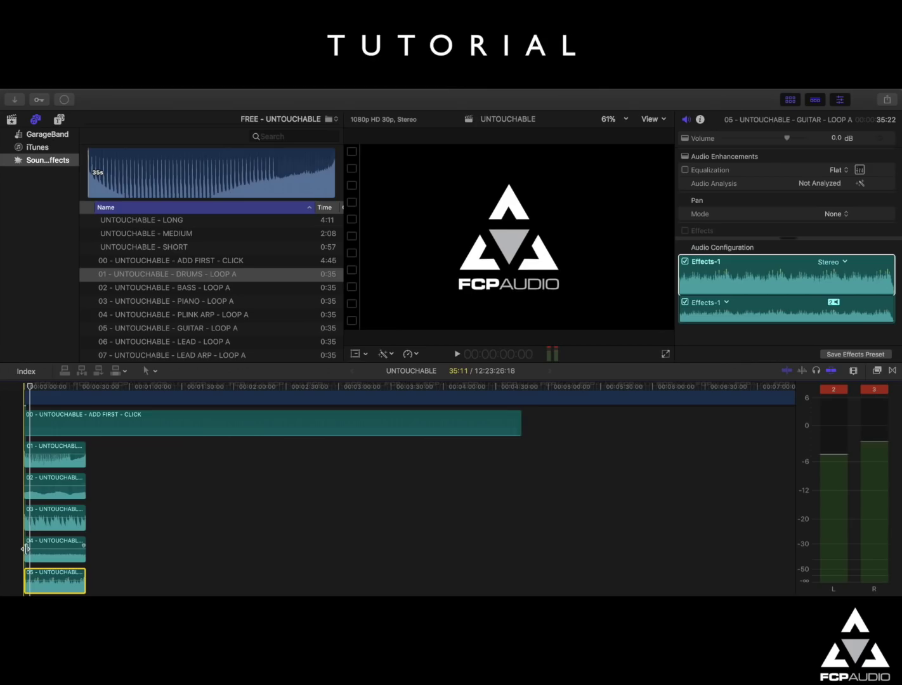
Give loop 04 a roughly six-second fade-in and listen back
left_click_drag(26, 547, 35, 546)
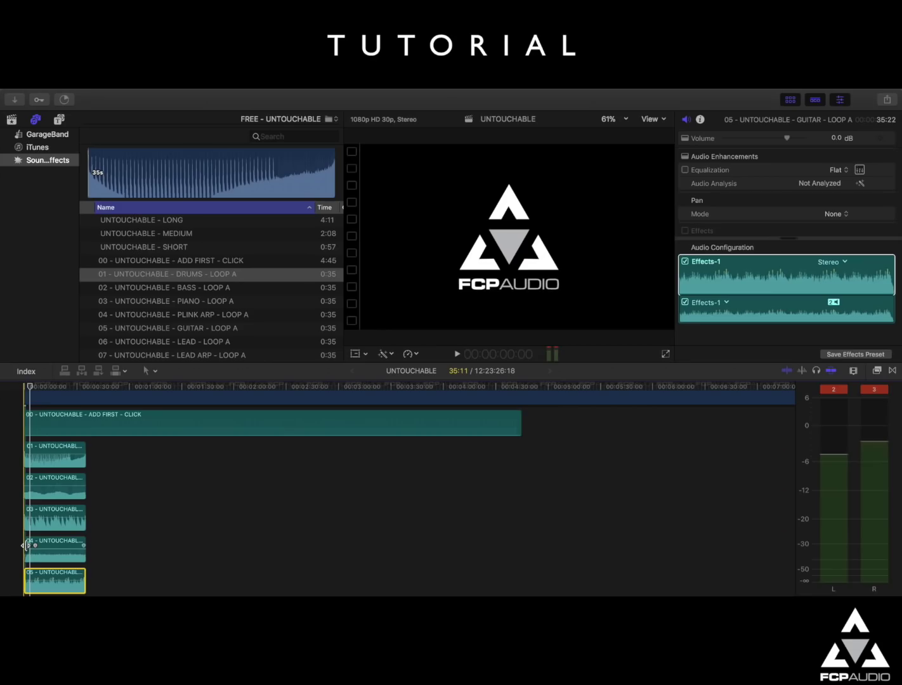
key("space")
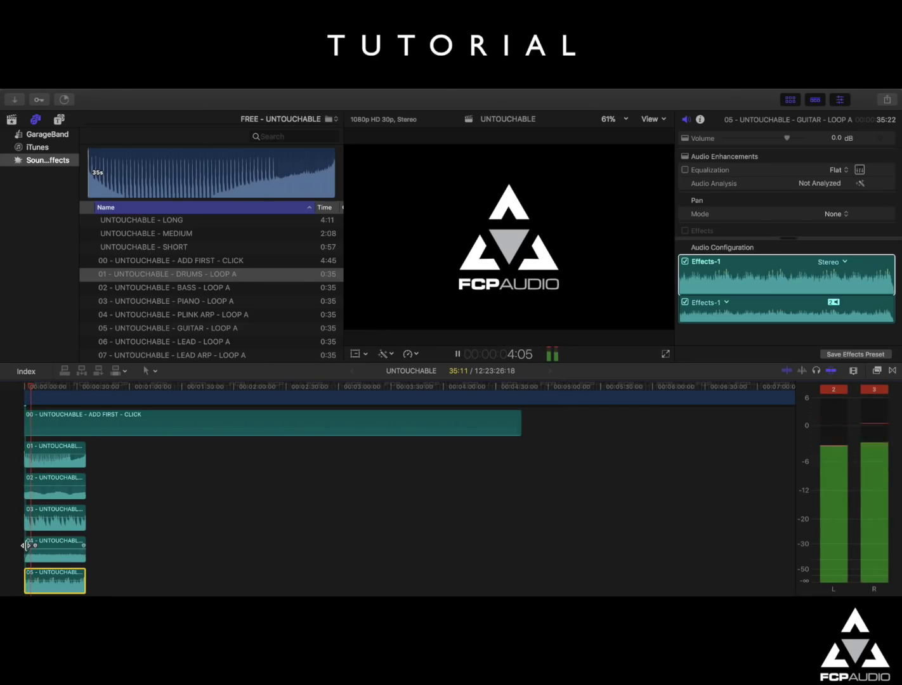
key("space")
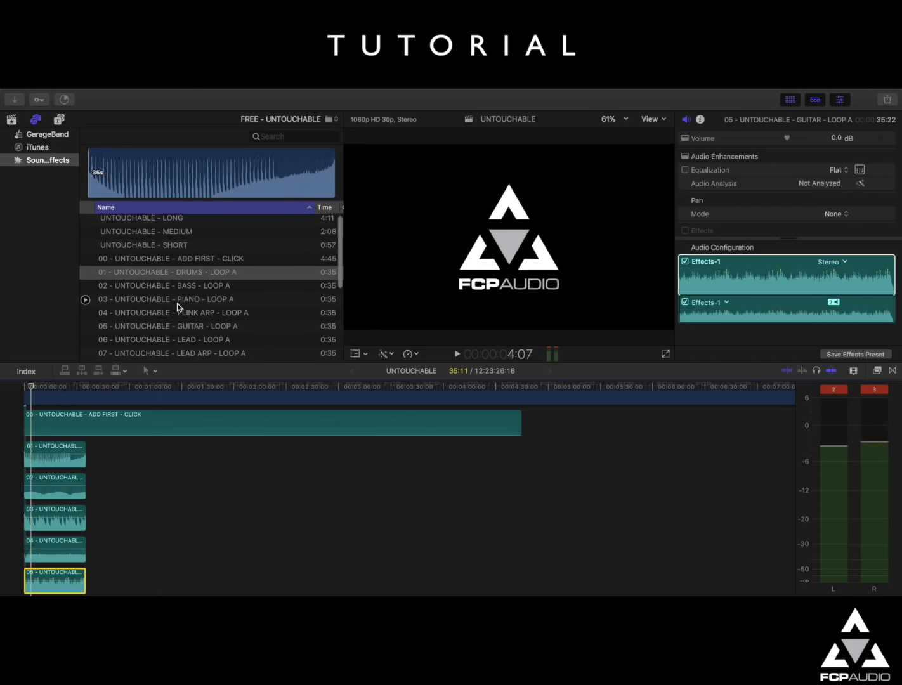
Connect 08 DRUMS - LOOP B to the timeline right after the first loops
scroll(177, 304, "down", 4)
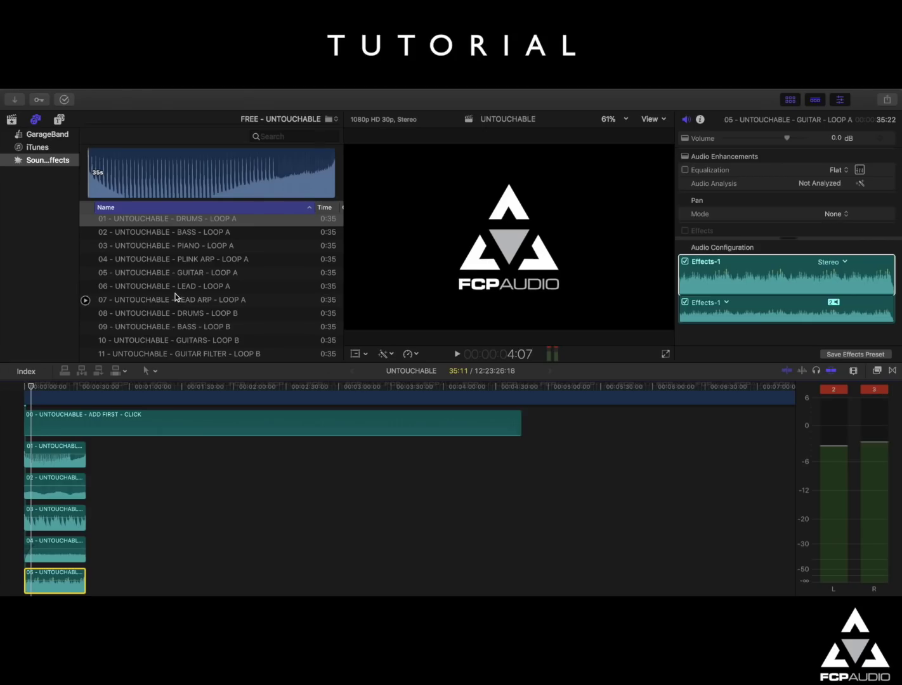
scroll(178, 279, "down", 1)
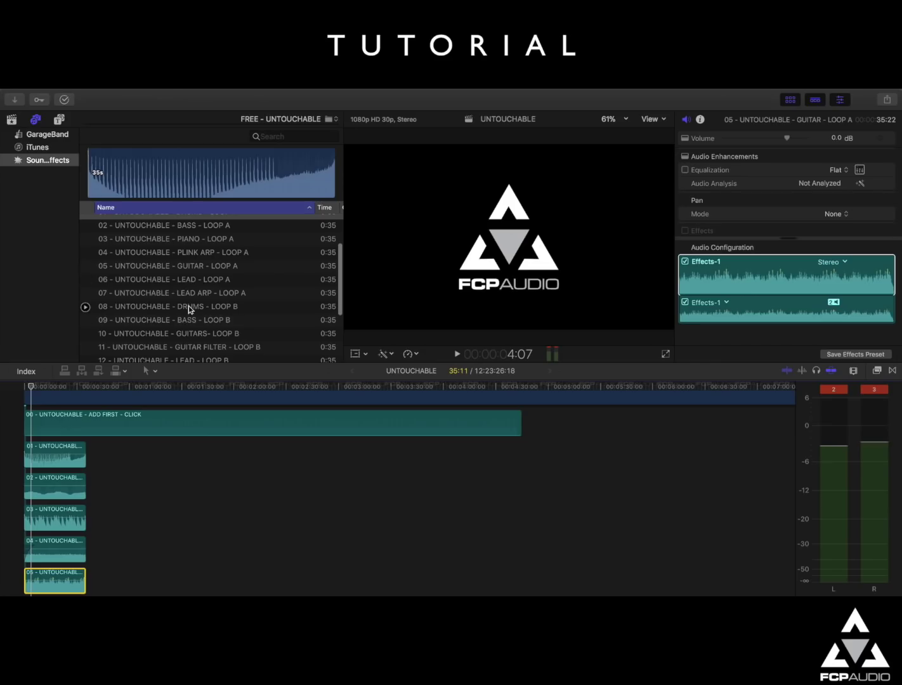
left_click(190, 307)
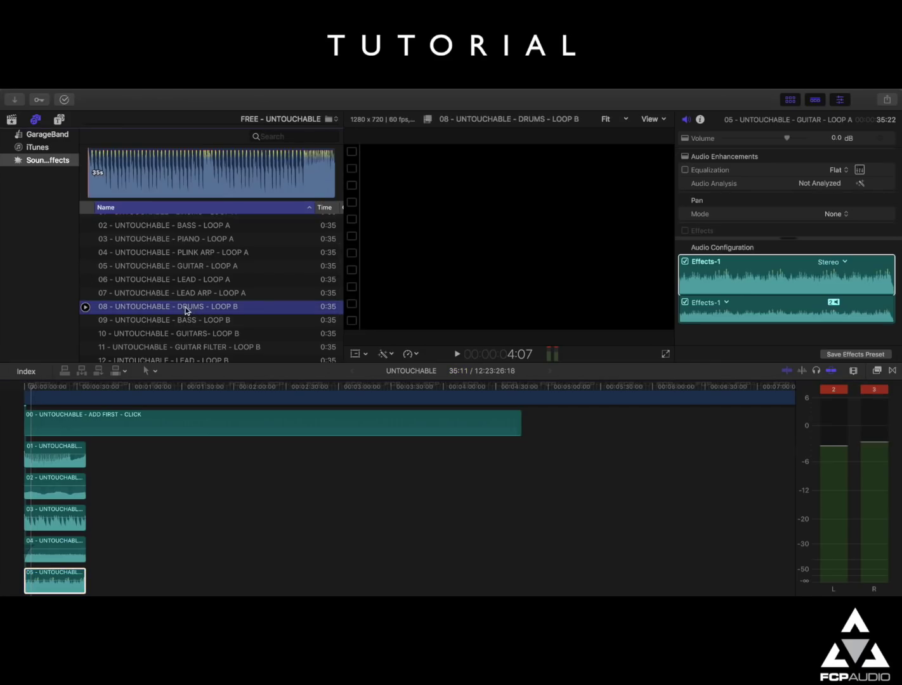
scroll(188, 265, "down", 6)
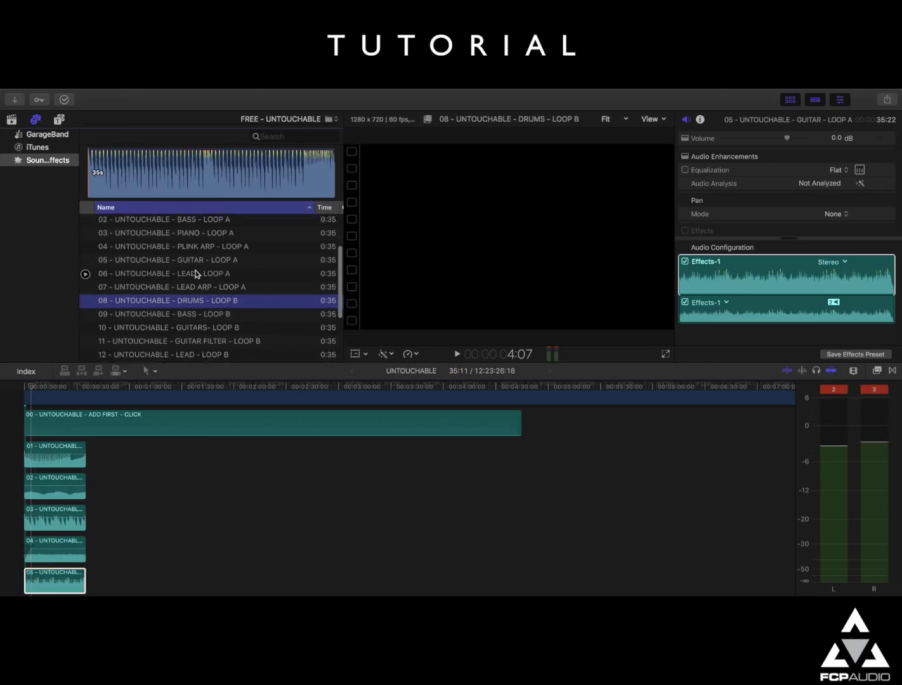
scroll(200, 320, "up", 4)
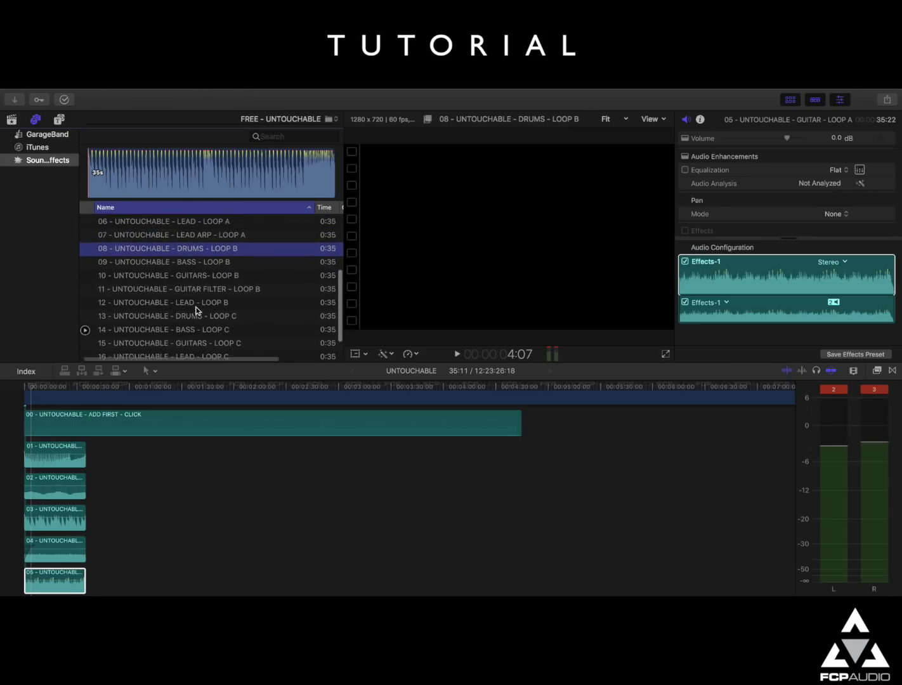
key("q")
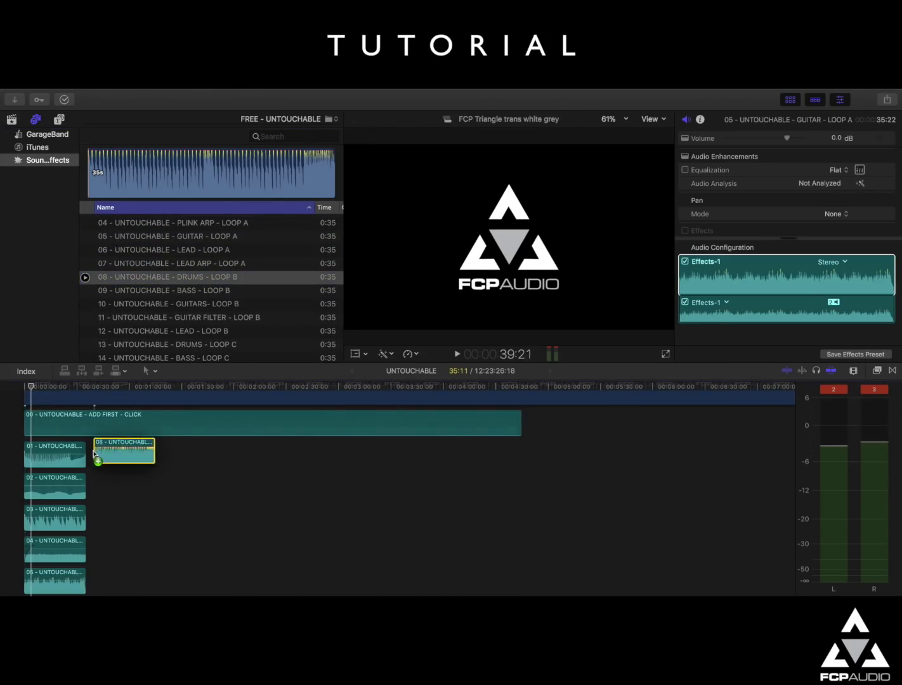
Stack Loop B clips 09 through 11 beneath the drums, play them, and select all four
left_click_drag(201, 290, 87, 517)
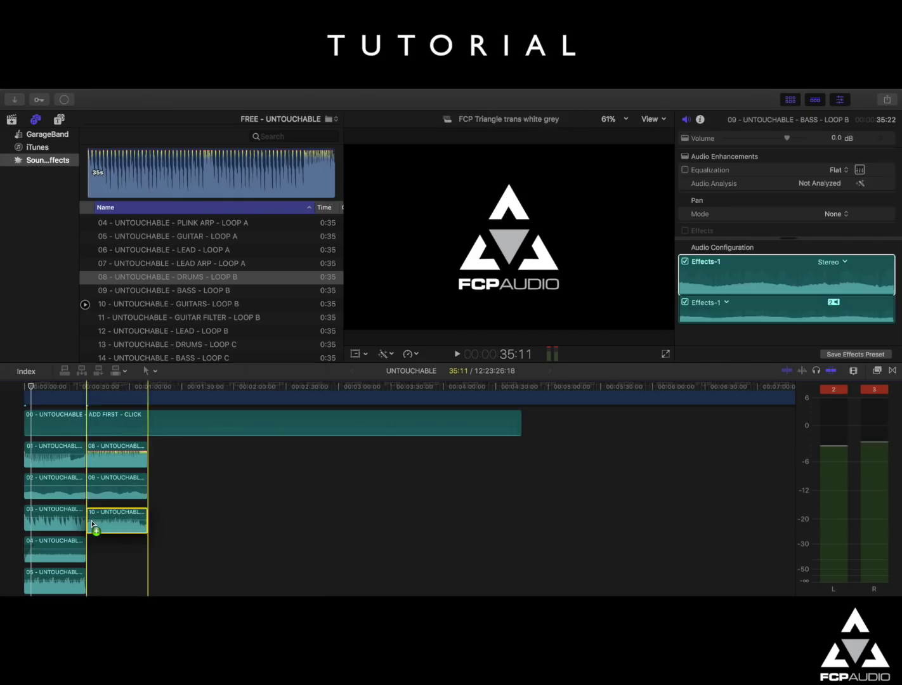
left_click_drag(191, 317, 87, 551)
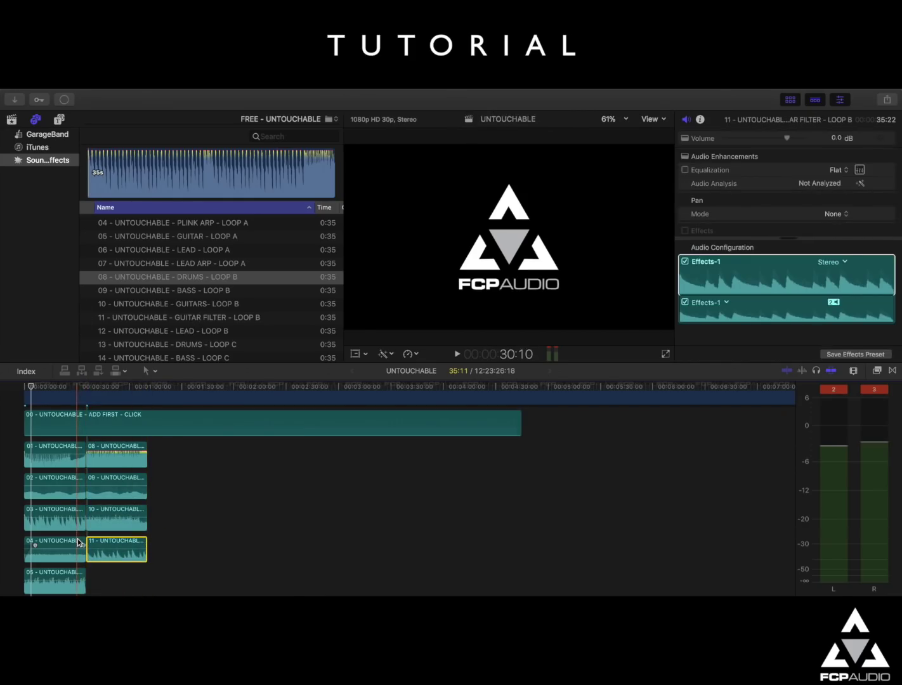
key("space")
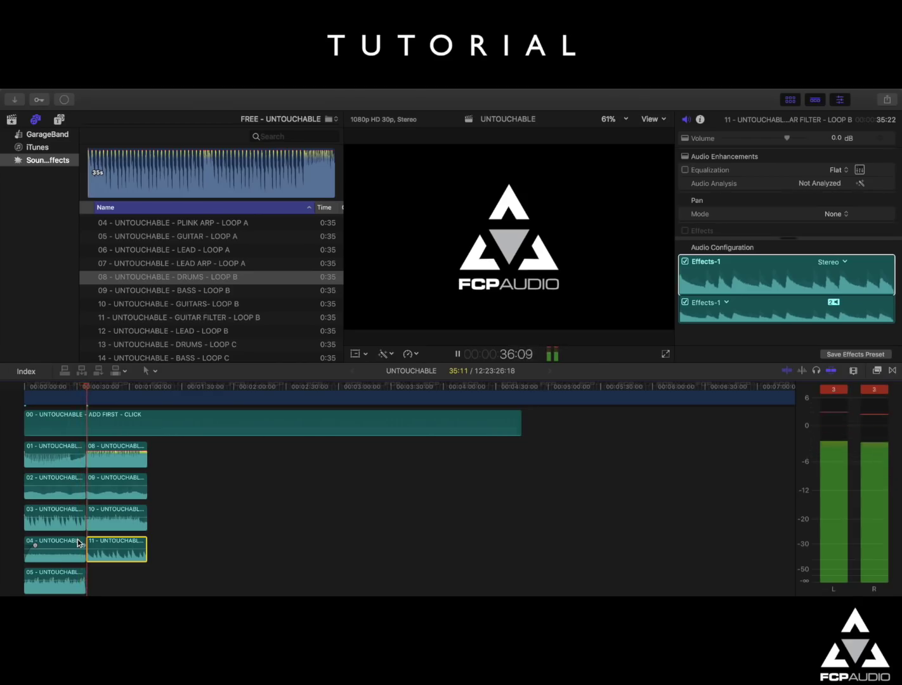
key("space")
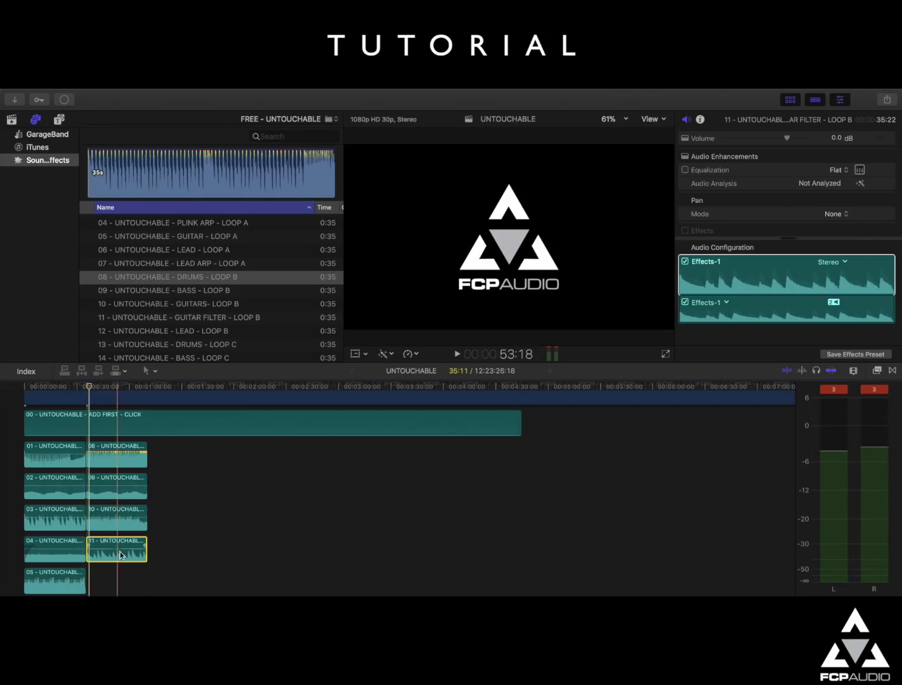
left_click_drag(130, 579, 129, 449)
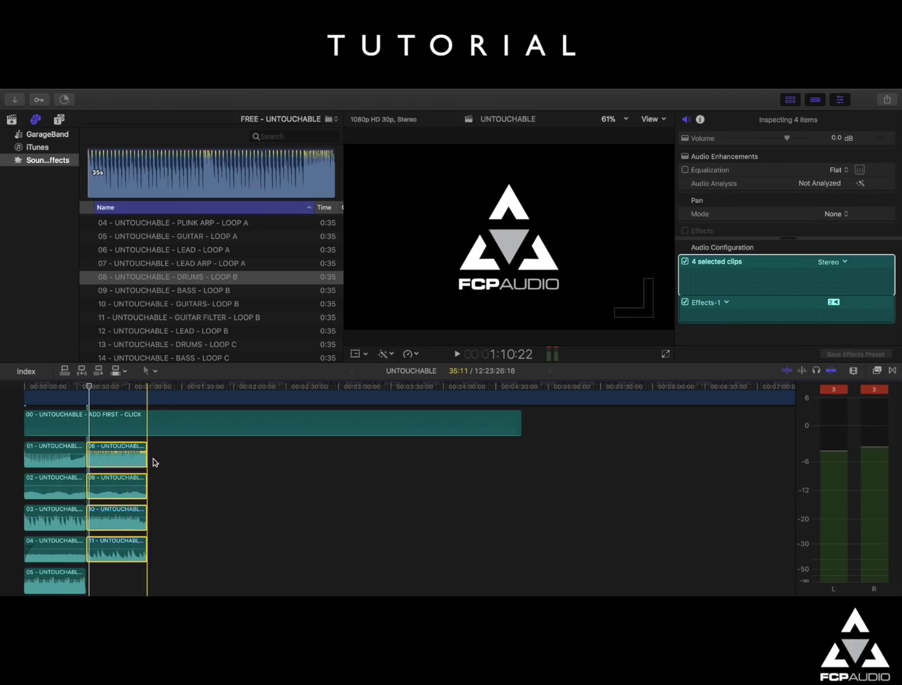
Duplicate the four Loop B clips and add 12 LEAD - LOOP B beneath the copy, then play it
key("super+c")
key("super+v")
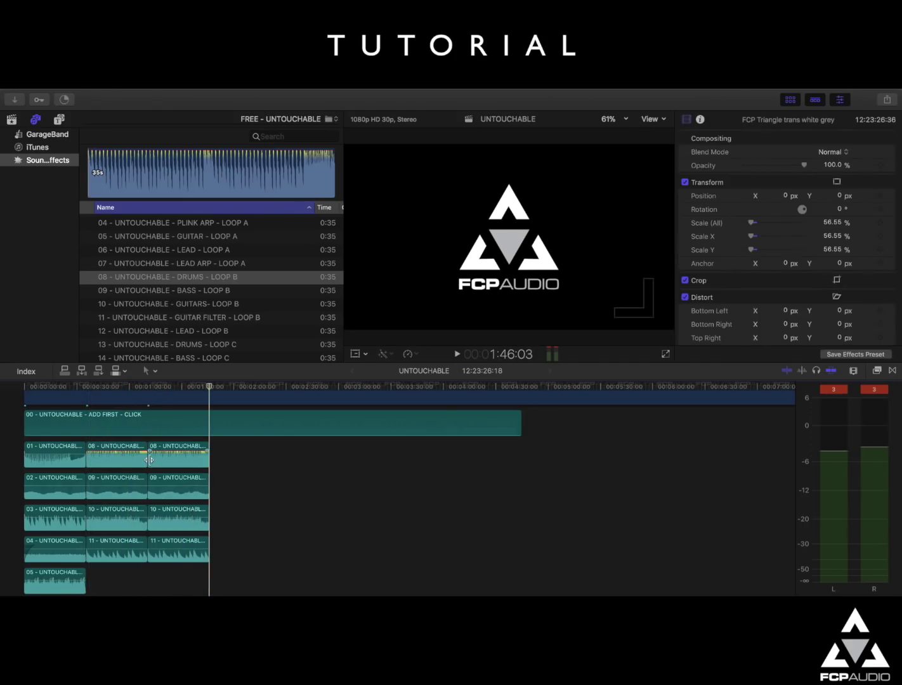
scroll(188, 311, "down", 2)
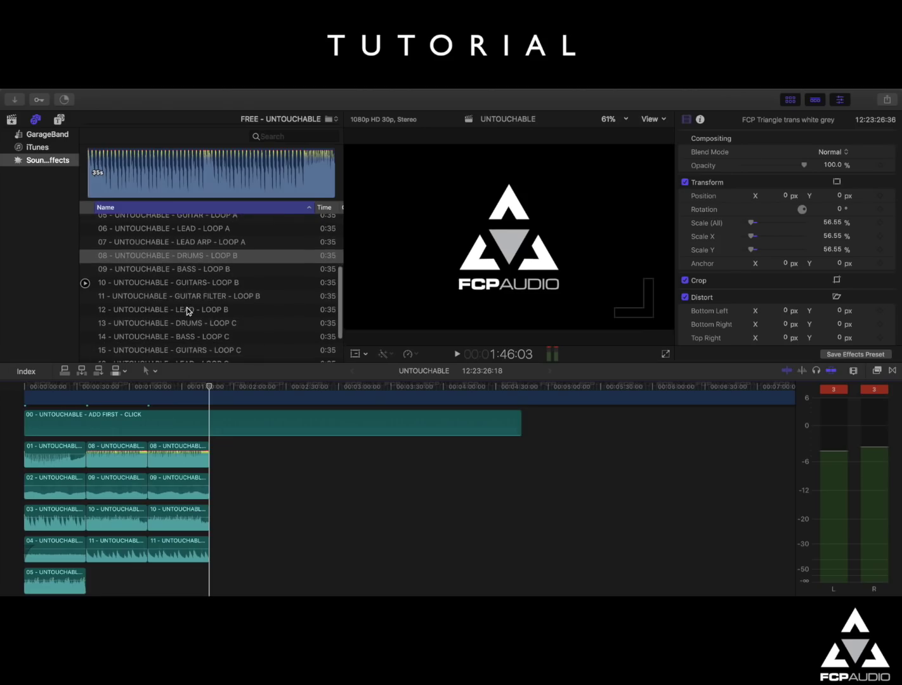
left_click(205, 311)
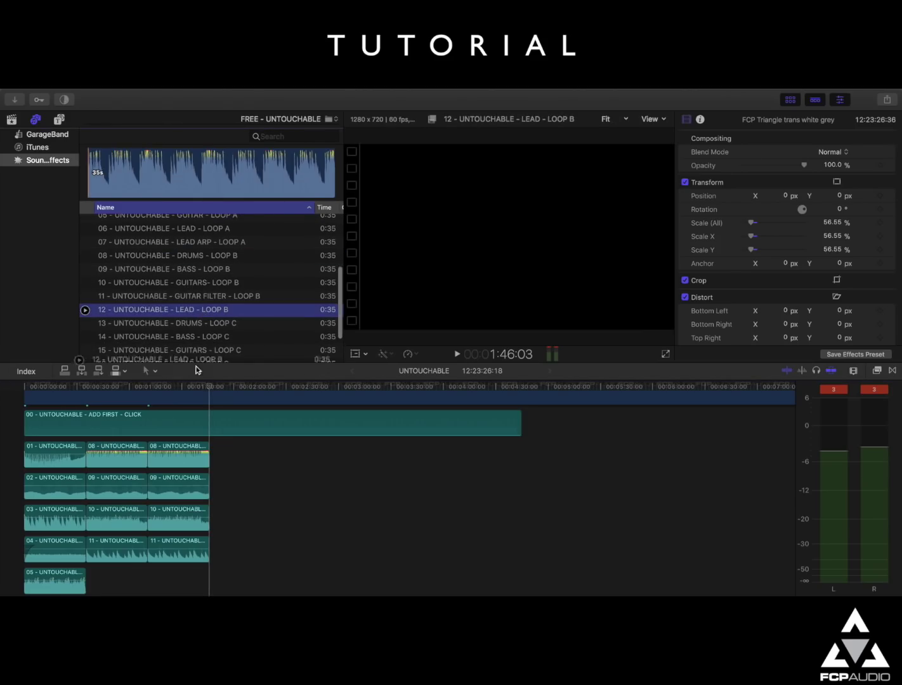
left_click_drag(204, 312, 151, 581)
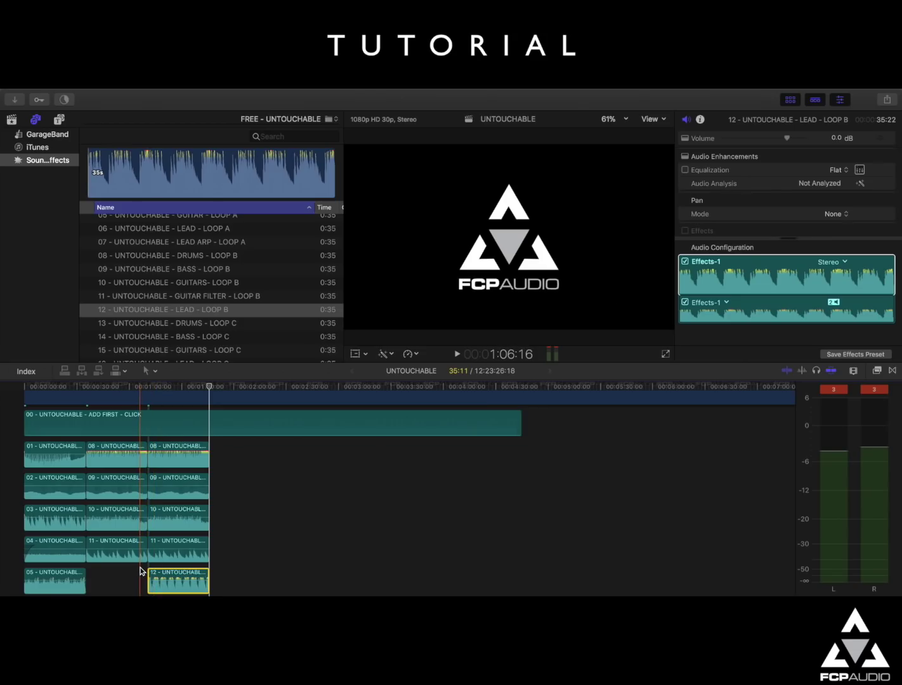
key("space")
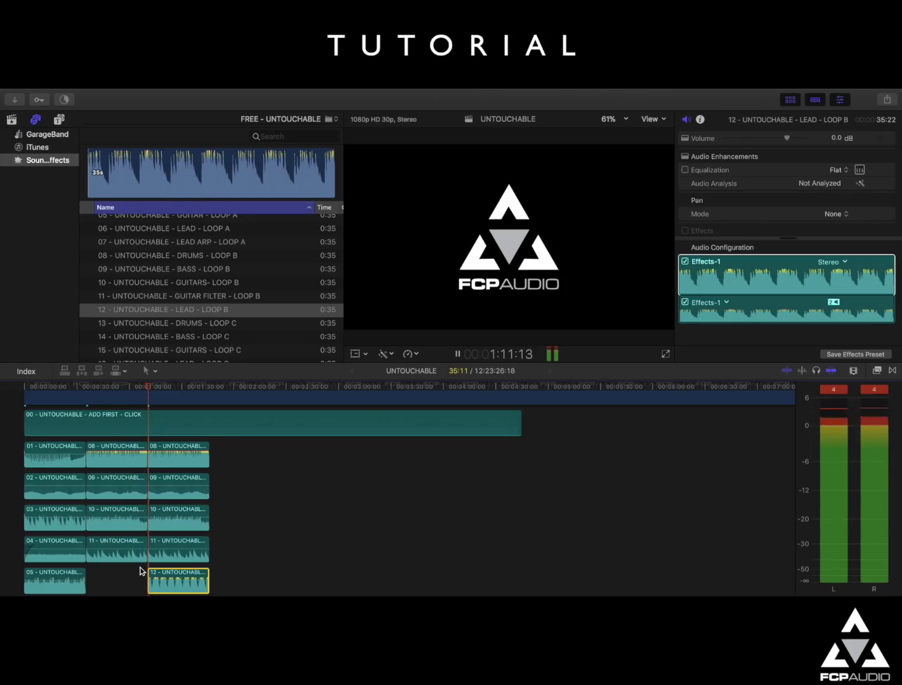
key("space")
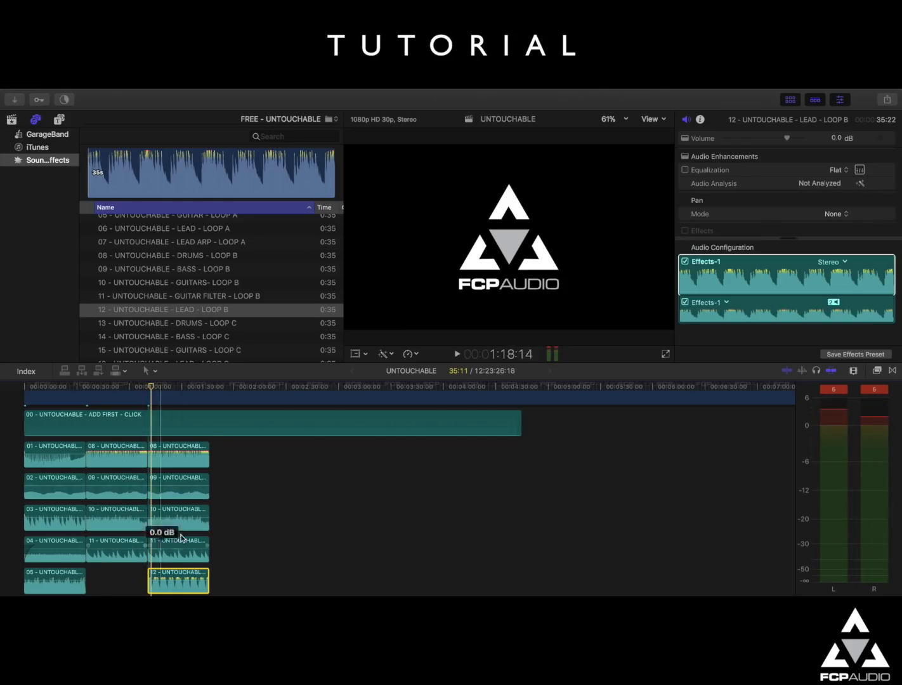
Add 13 DRUMS - LOOP C at the end of the top row
scroll(243, 323, "down", 2)
left_click(219, 292)
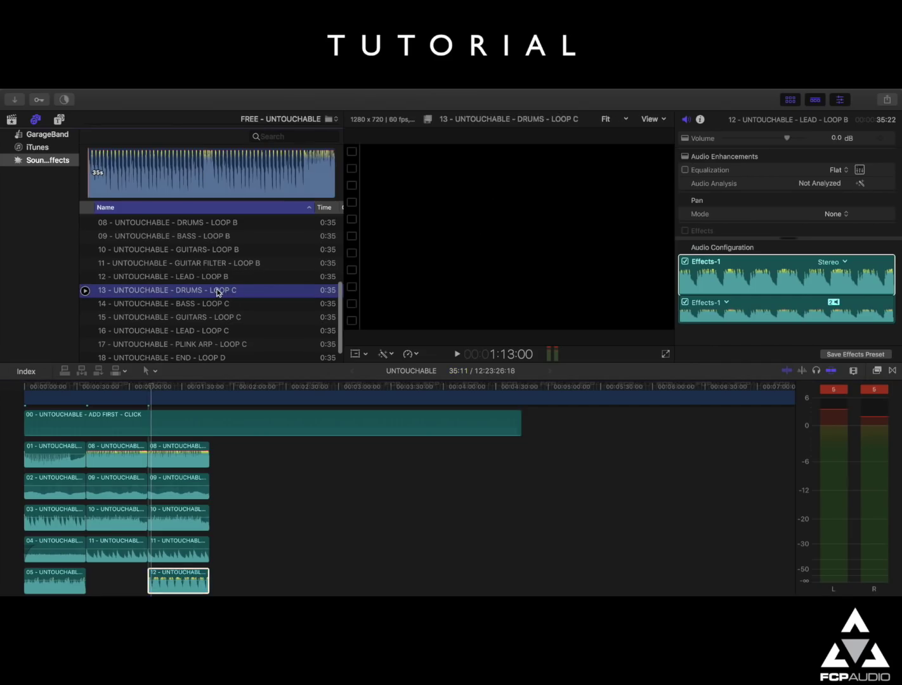
left_click_drag(217, 296, 240, 455)
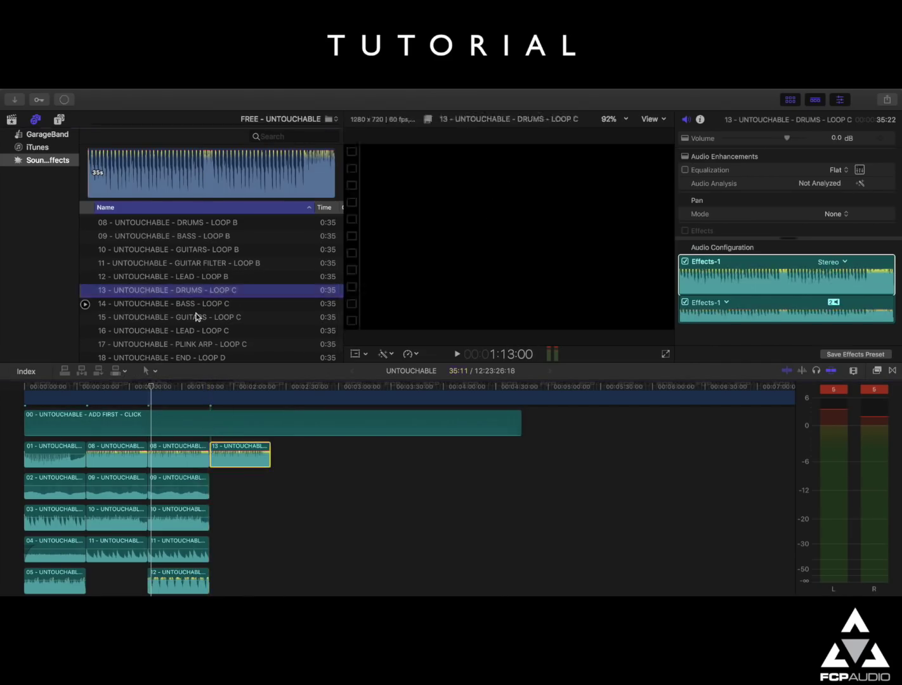
Stack Loop C stems 14 BASS through 17 PLINK ARP under 13 DRUMS and play the section
left_click_drag(198, 305, 218, 517)
left_click_drag(187, 333, 211, 581)
mouse_move(201, 578)
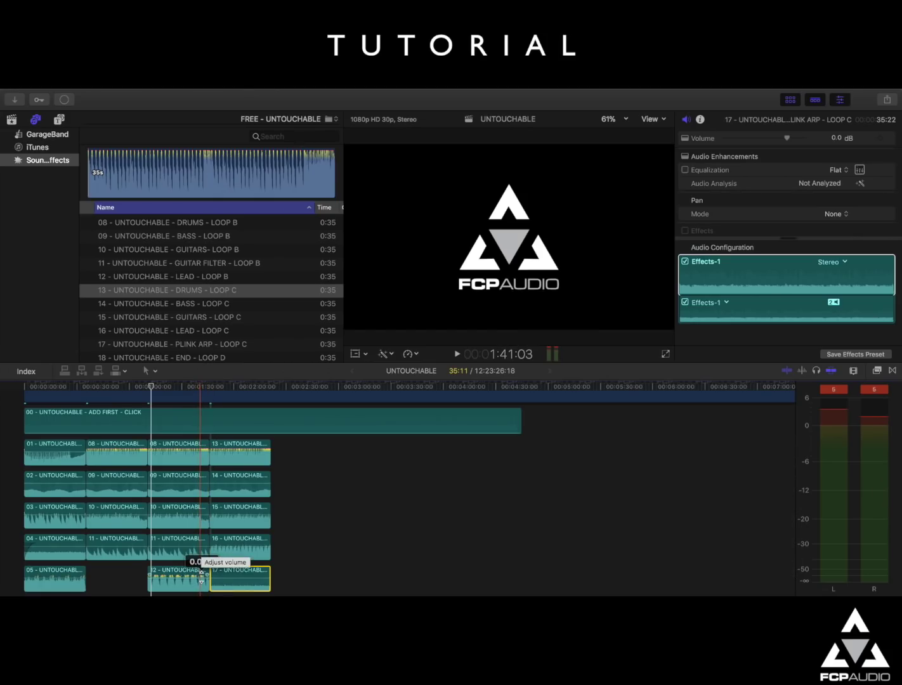
key("space")
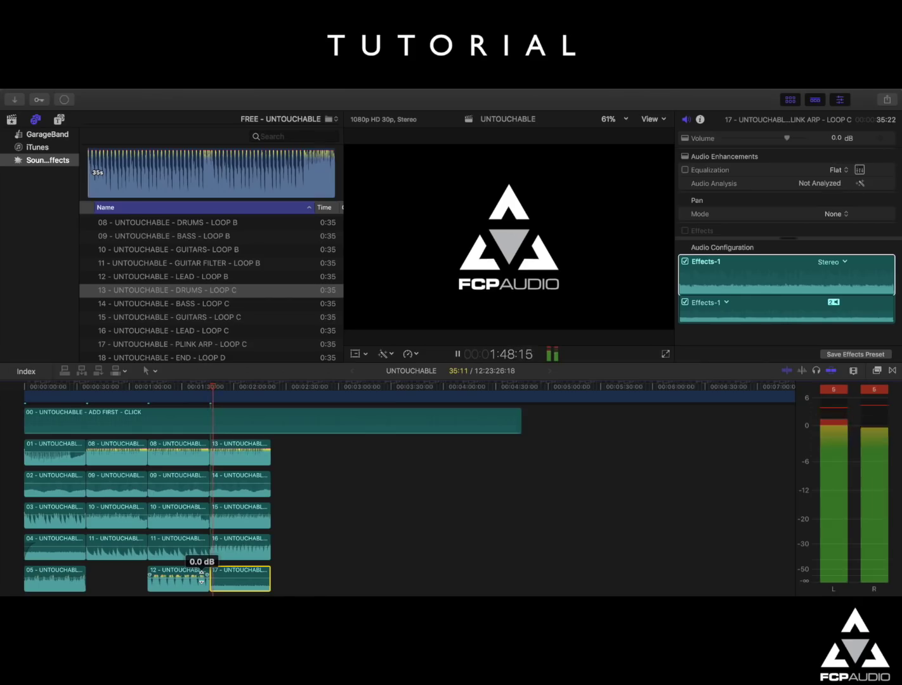
key("space")
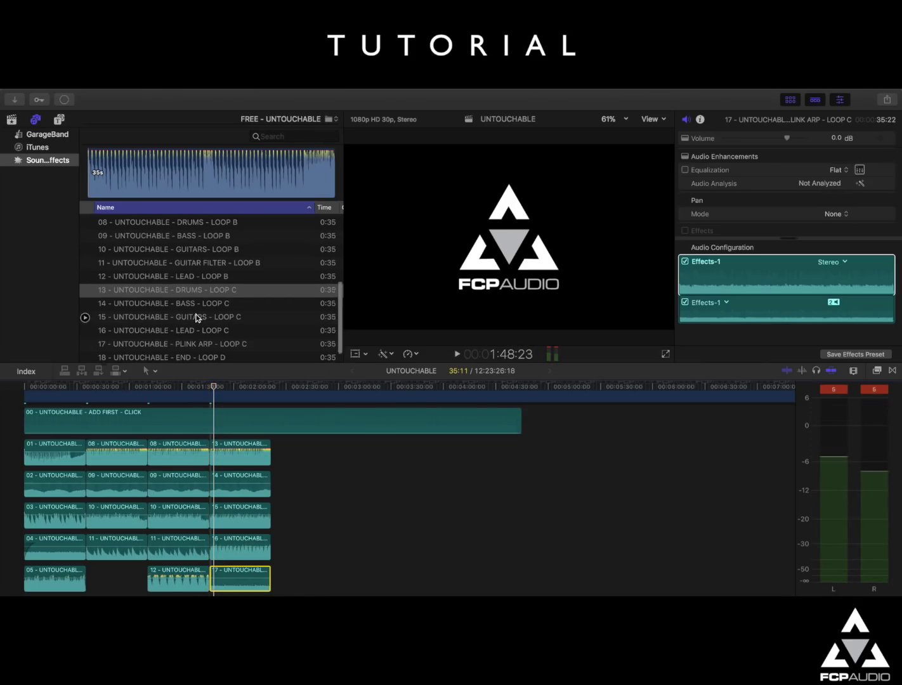
scroll(197, 318, "down", 1)
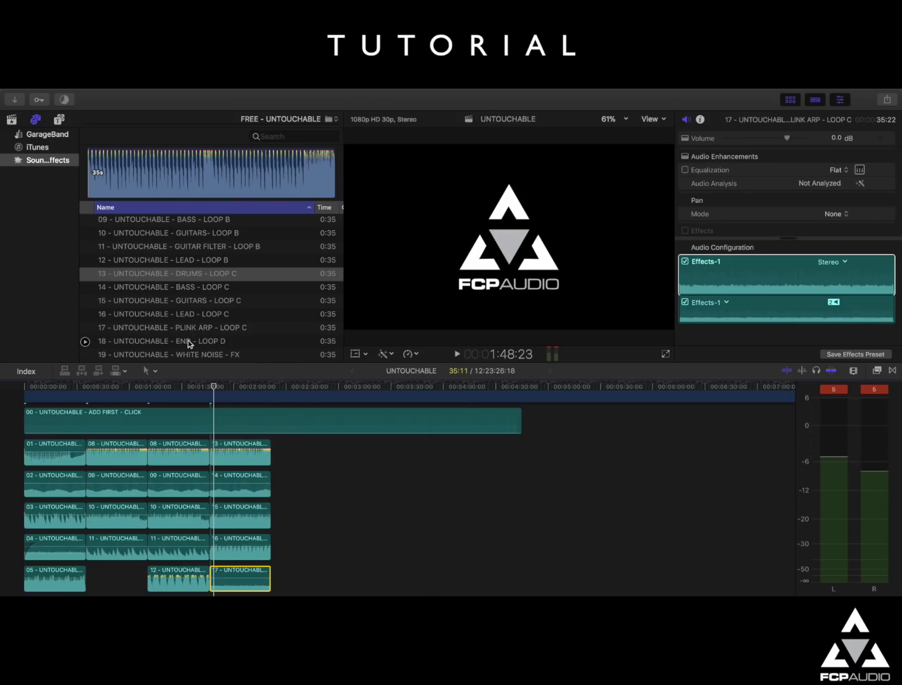
Place 18 - END - LOOP D on the top row after the Loop C drums and preview the ending
left_click(188, 341)
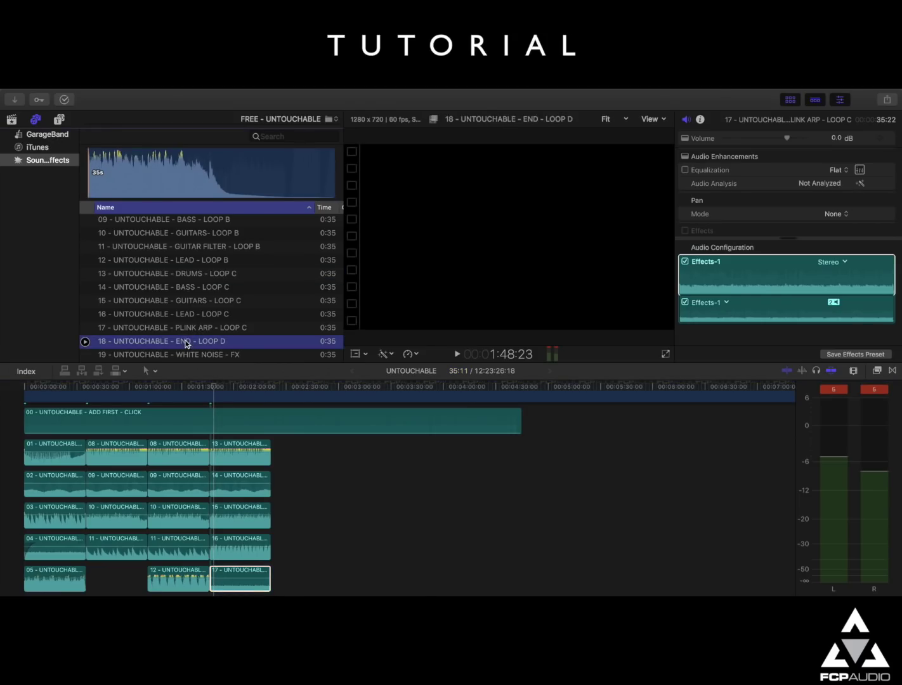
left_click_drag(186, 343, 277, 463)
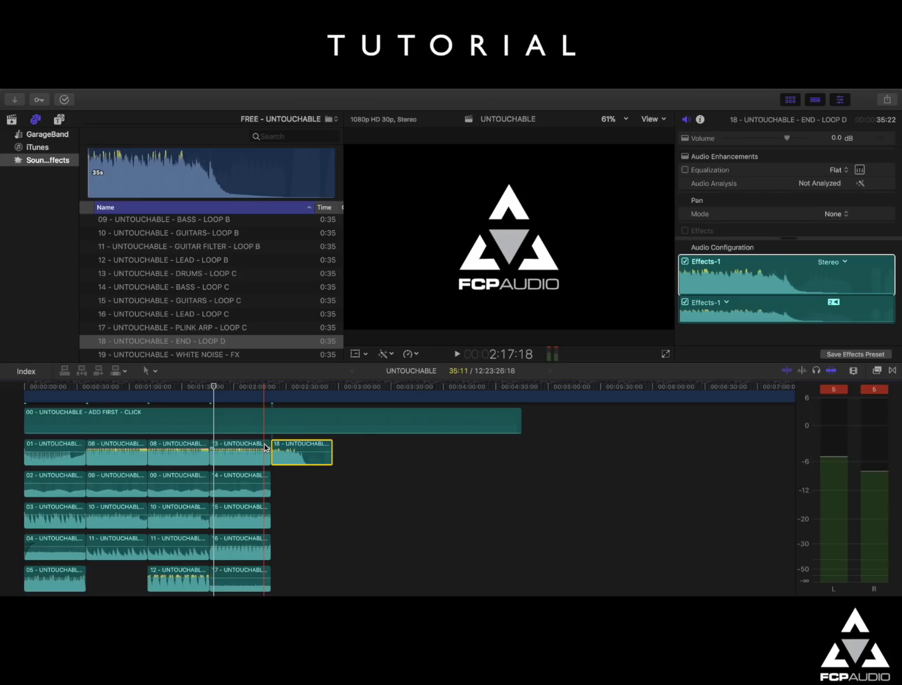
key("space")
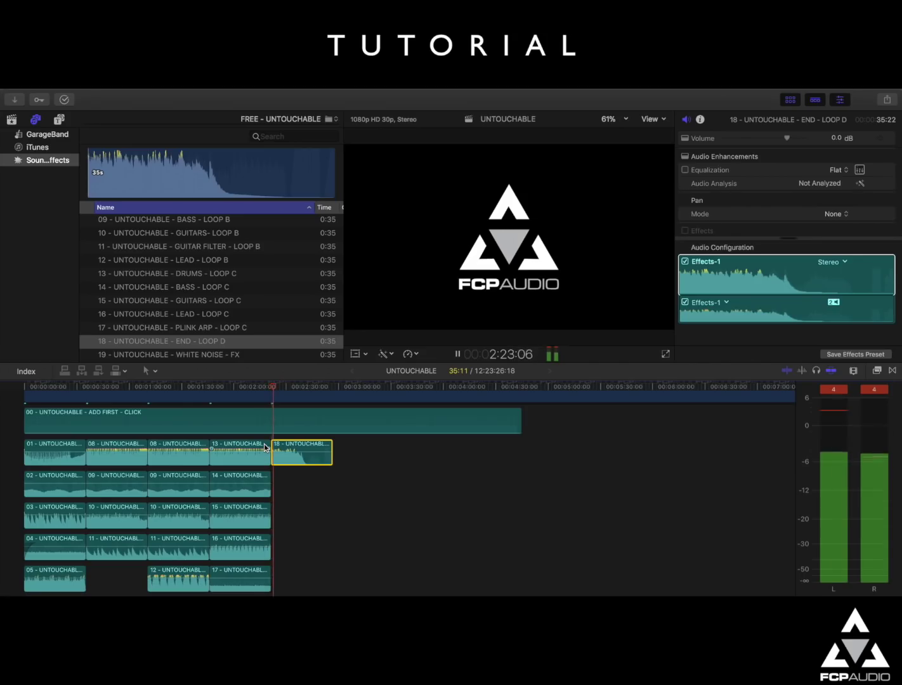
key("space")
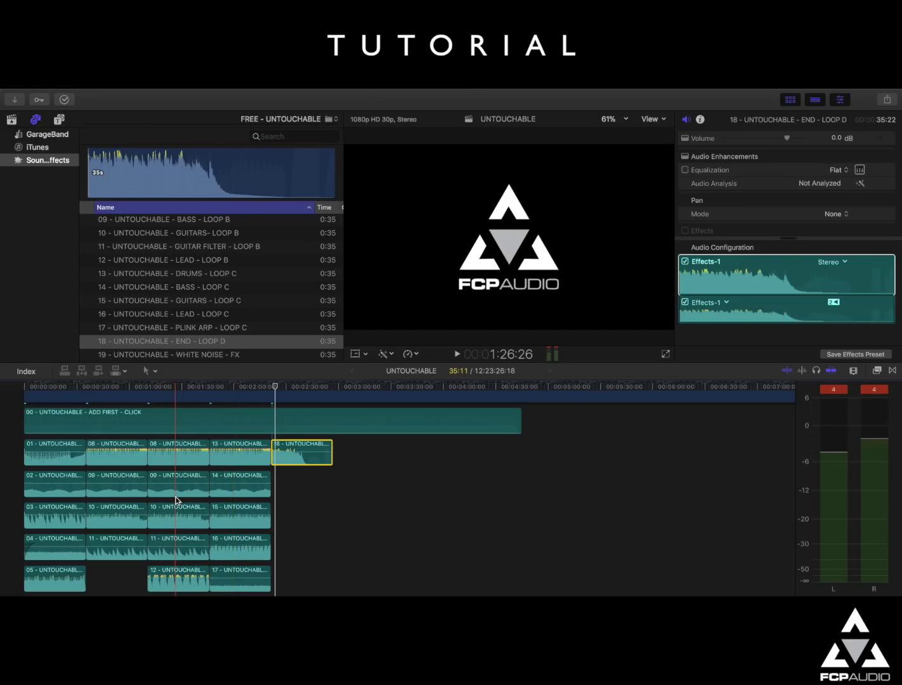
mouse_move(177, 498)
scroll(182, 314, "up", 1)
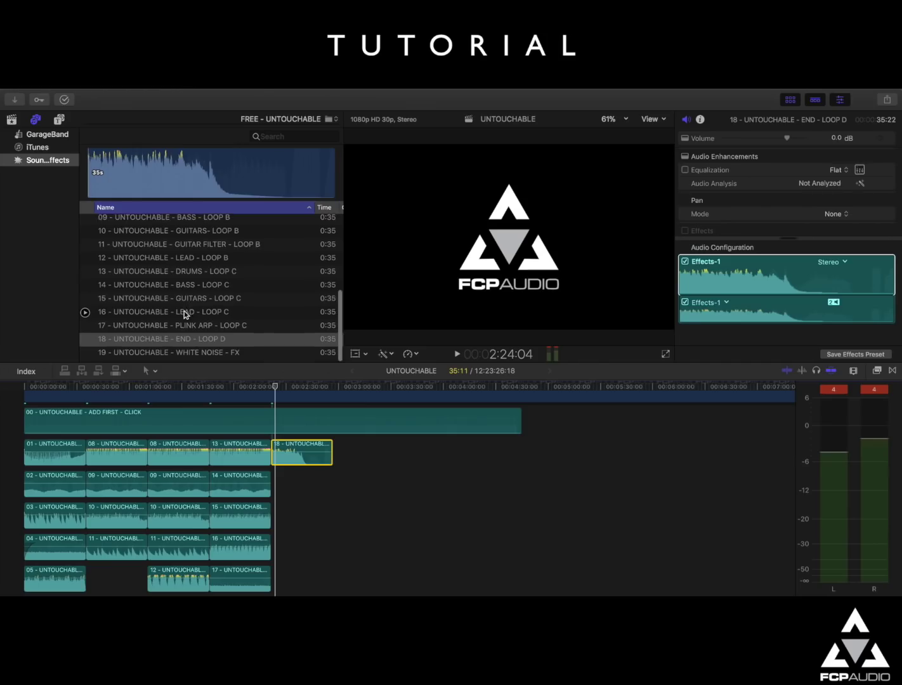
Add two 19 - WHITE NOISE - FX clips: one below clip 17, one at the timeline start
left_click(180, 359)
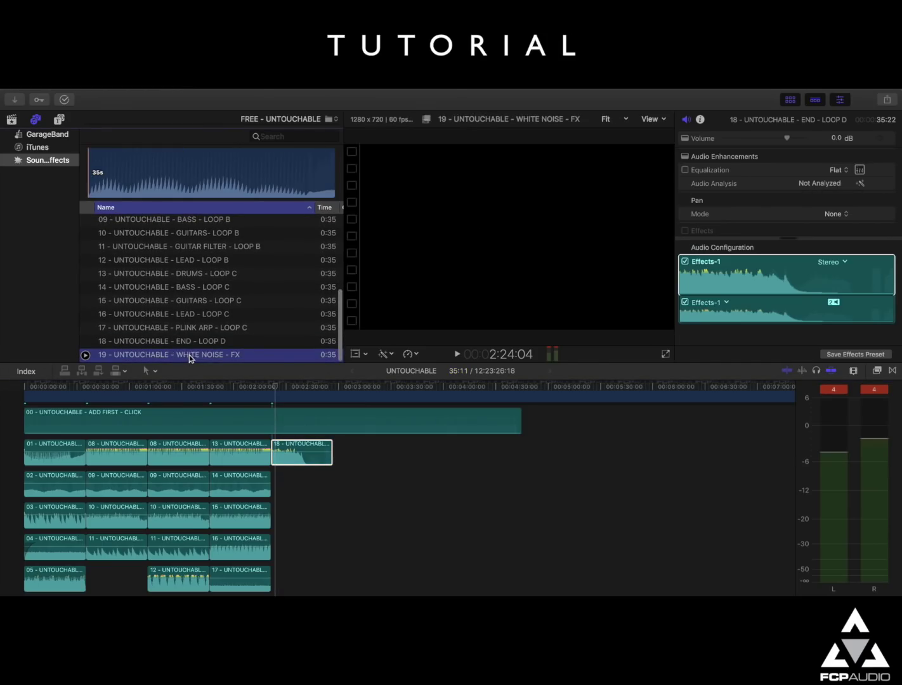
left_click_drag(199, 359, 211, 592)
scroll(211, 584, "down", 2)
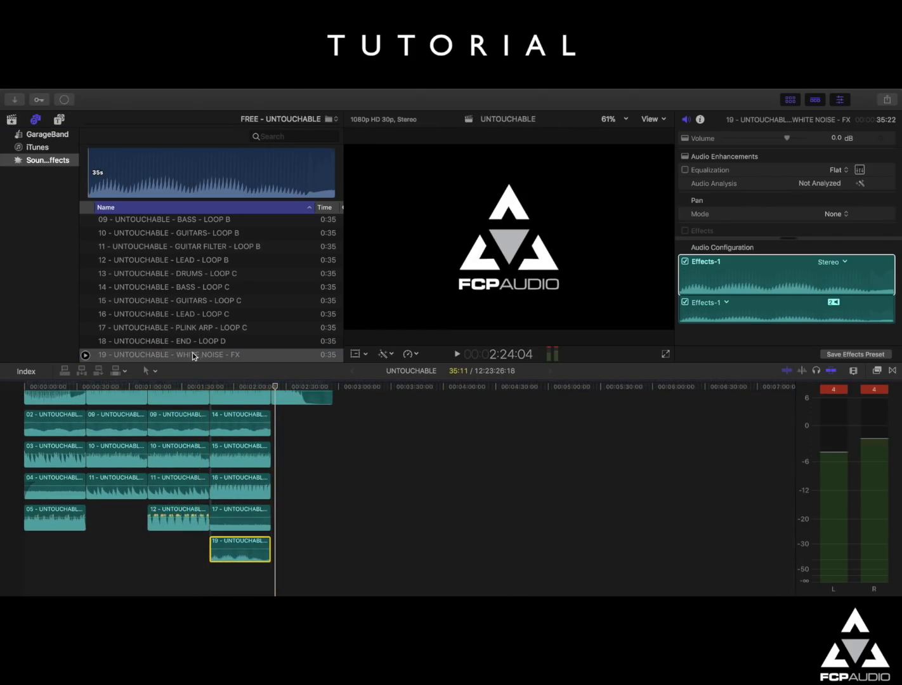
left_click_drag(192, 357, 51, 547)
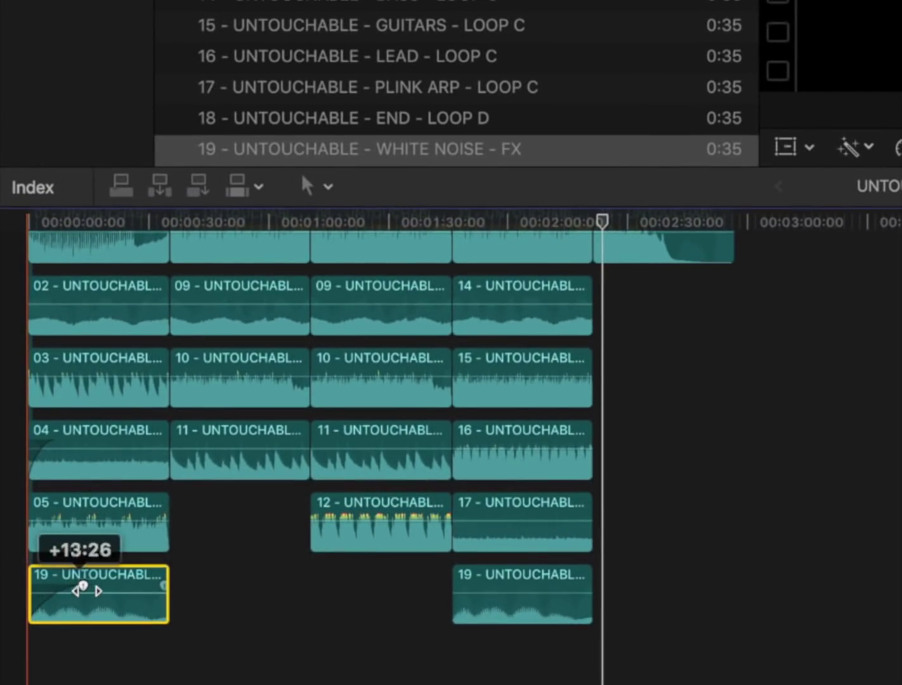
Lengthen the first white-noise clip's fade-in and fade out the end of the second
left_click_drag(83, 588, 92, 586)
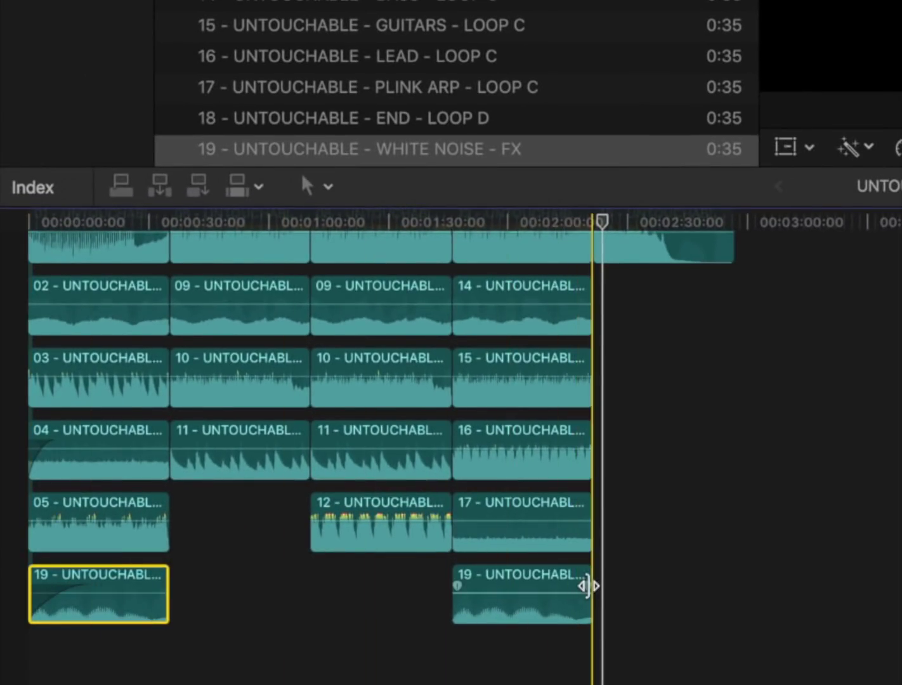
left_click_drag(587, 586, 539, 589)
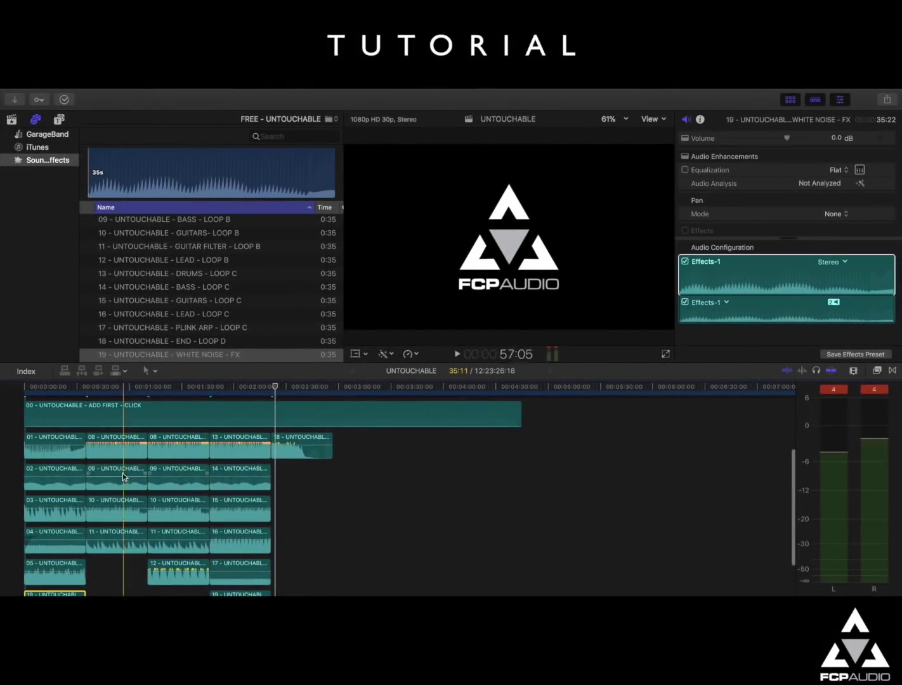
left_click(364, 447)
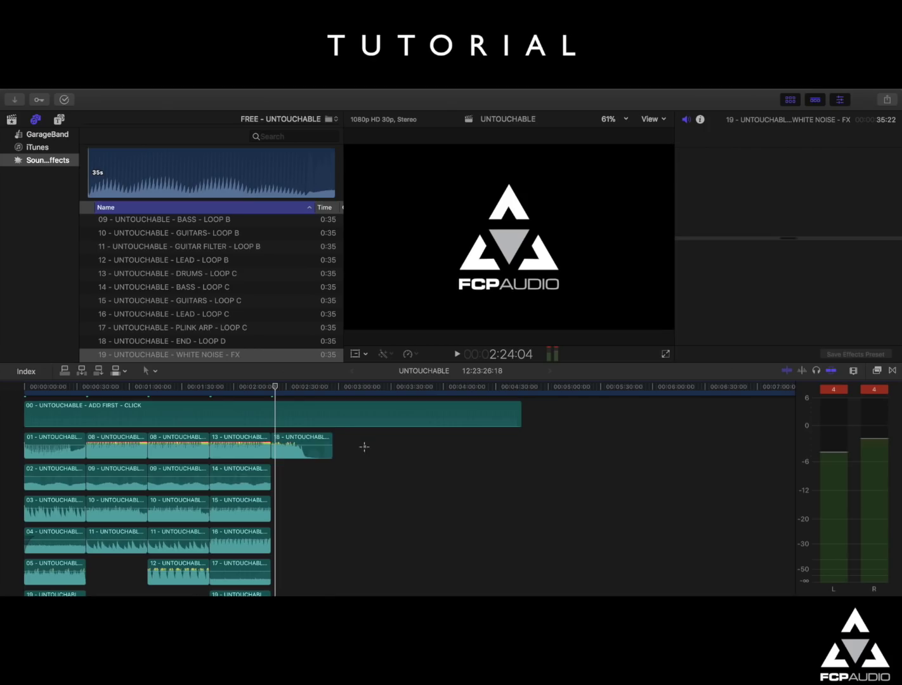
Select all 22 loop clips, lower their volume to -5.9 dB, and play to check
left_click_drag(364, 447, 32, 583)
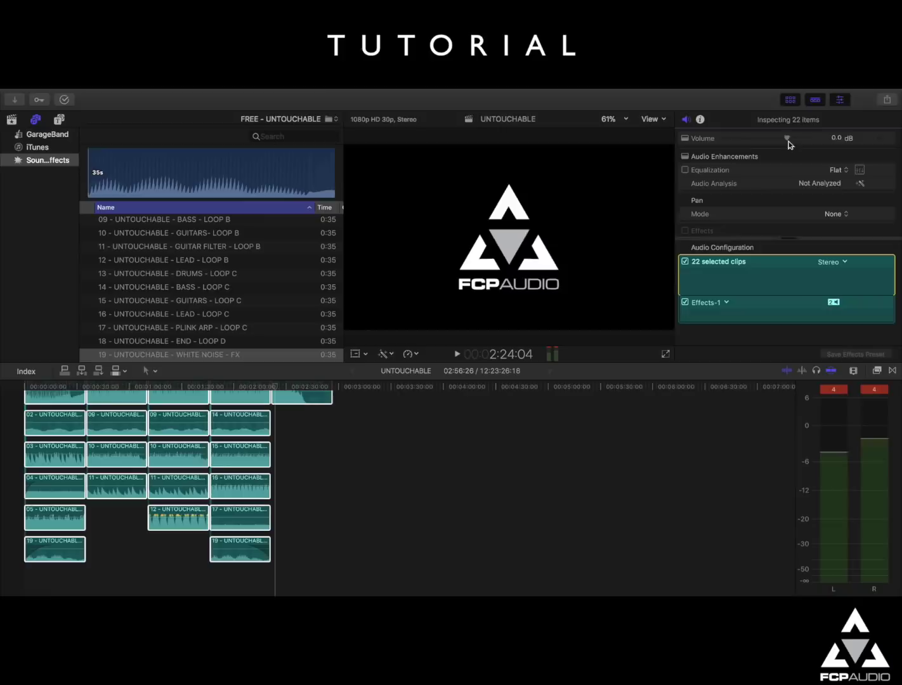
left_click_drag(733, 131, 710, 134)
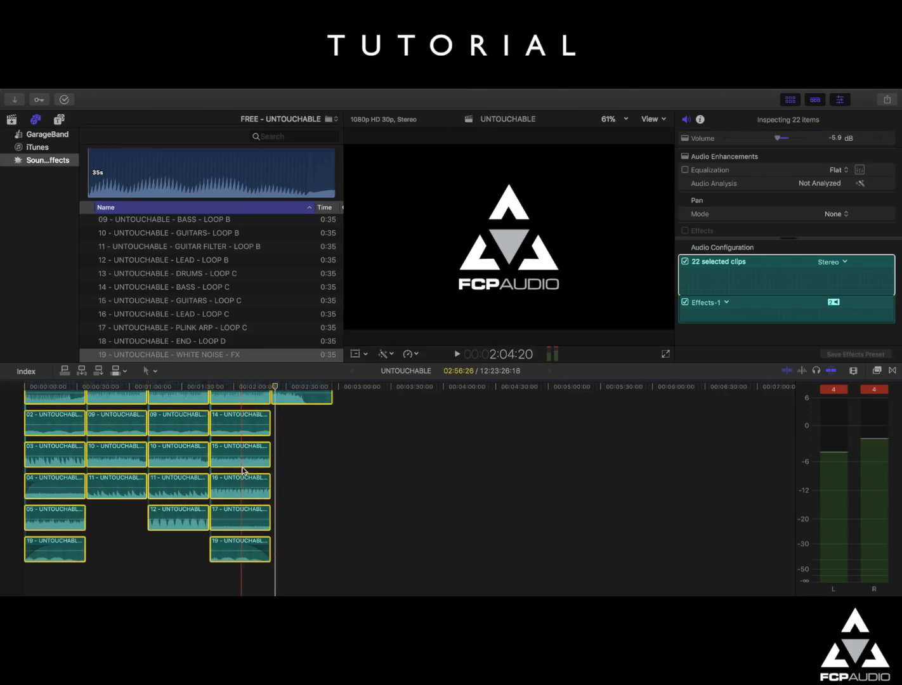
key("space")
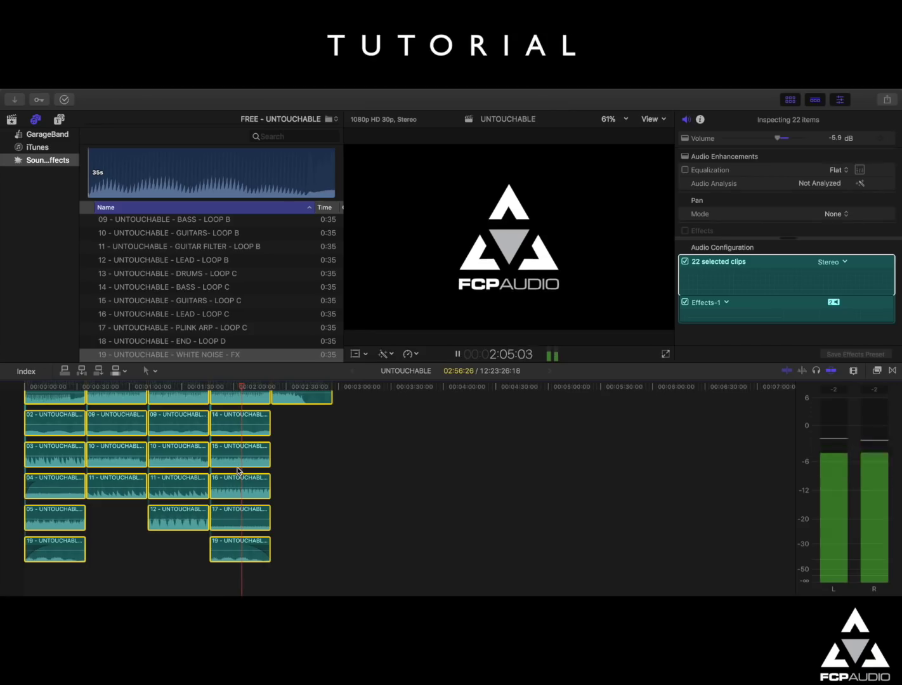
key("space")
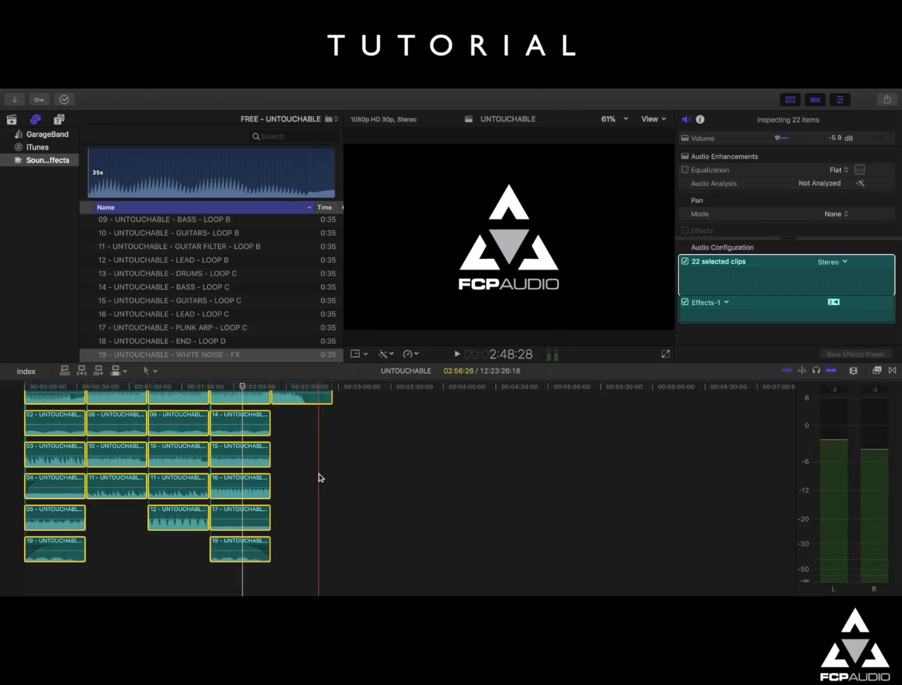
scroll(349, 446, "up", 1)
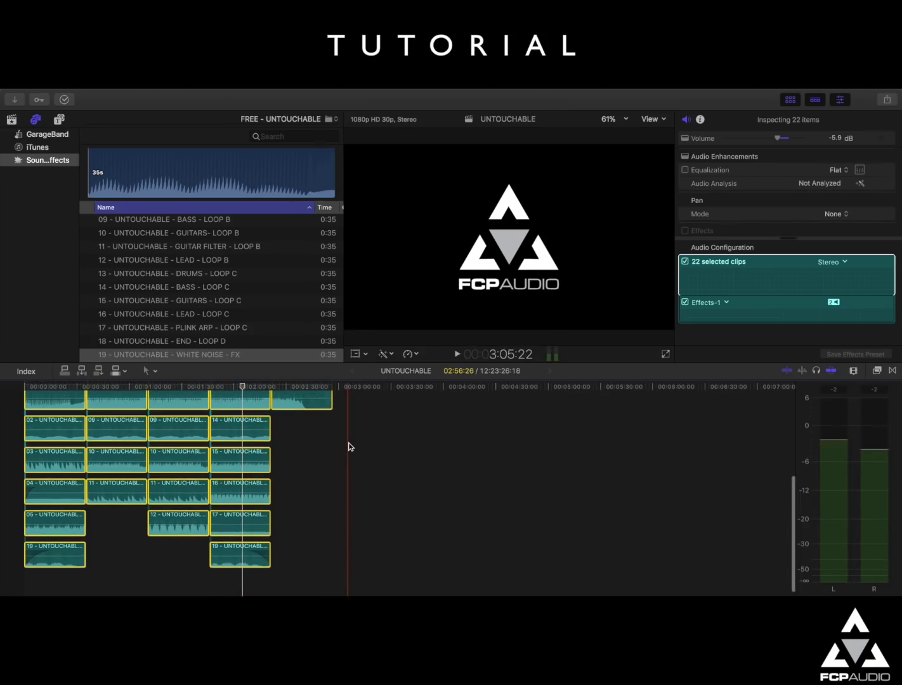
Combine the selected loop clips into a new compound clip named 'main track'
right_click(245, 404)
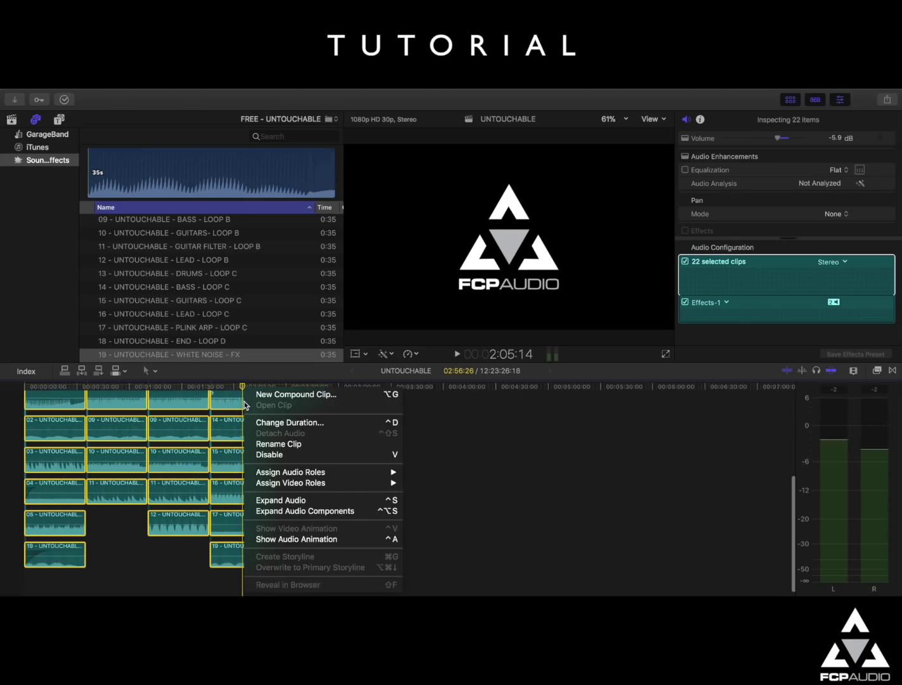
left_click(293, 395)
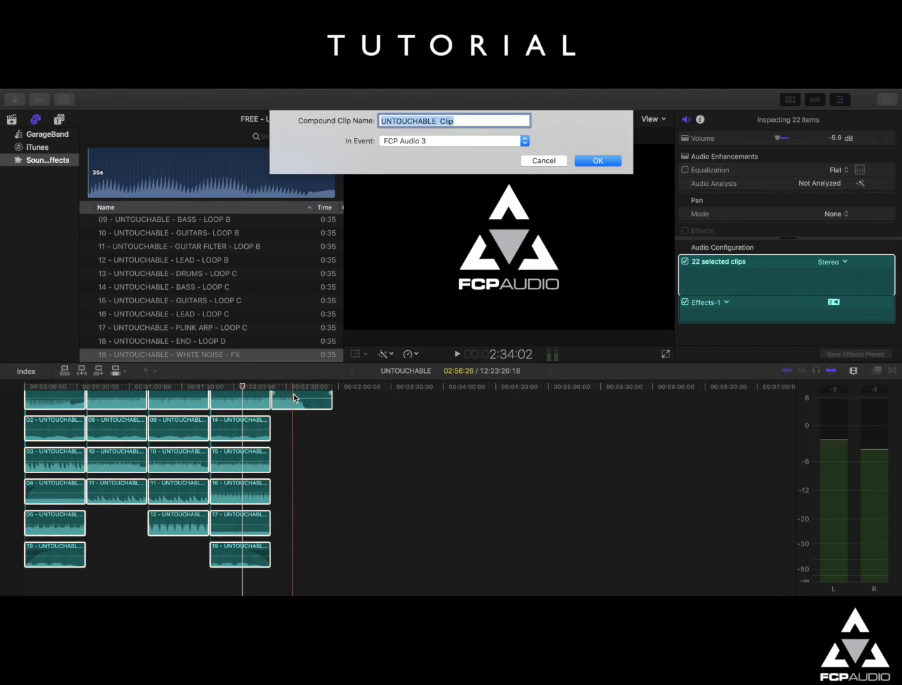
type("main track")
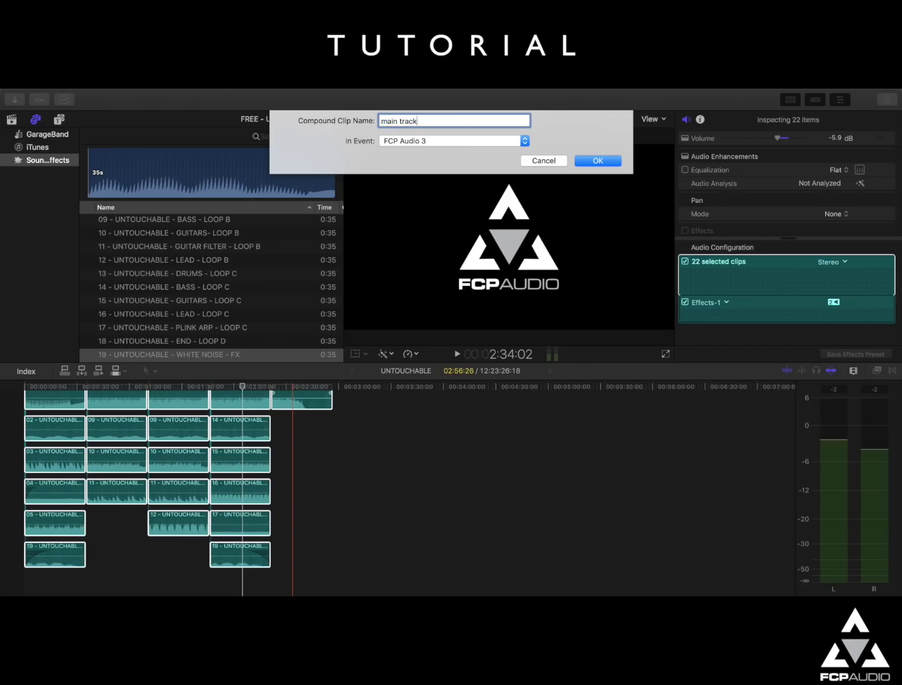
key("Return")
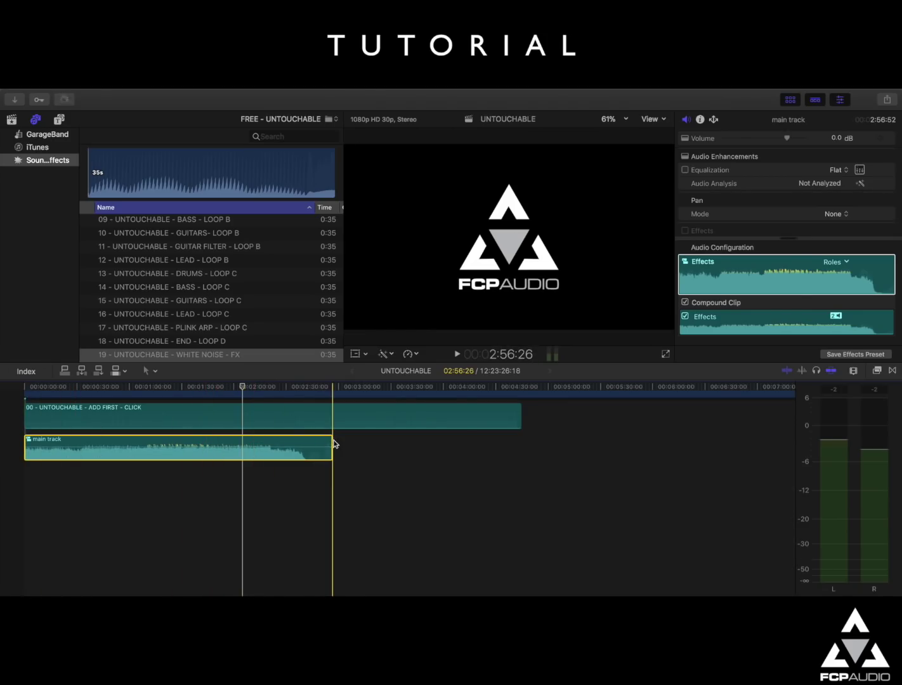
Raise the click track's volume from -∞ dB to -11.0 dB
left_click_drag(331, 445, 305, 445)
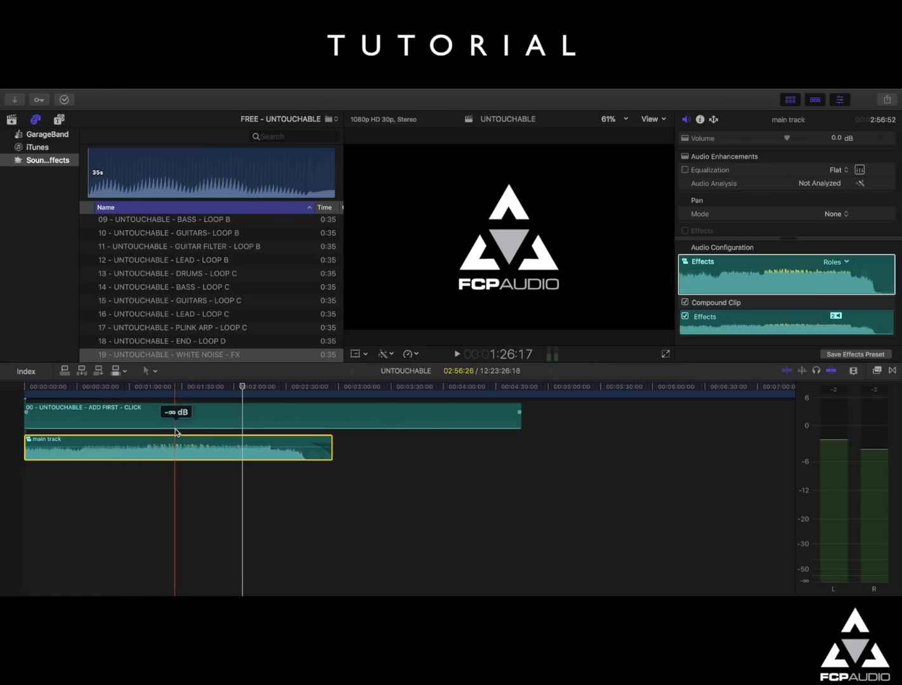
left_click_drag(176, 428, 177, 416)
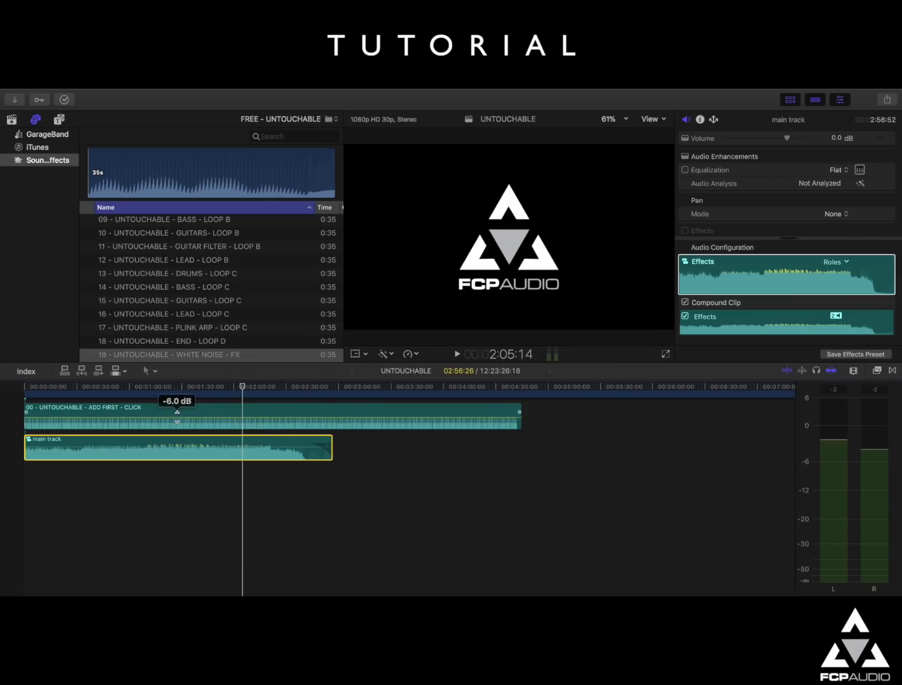
Zoom the timeline to individual click beats, play them, and reveal the FCPAUDIO logo video track
left_click(853, 371)
left_click_drag(862, 443, 864, 444)
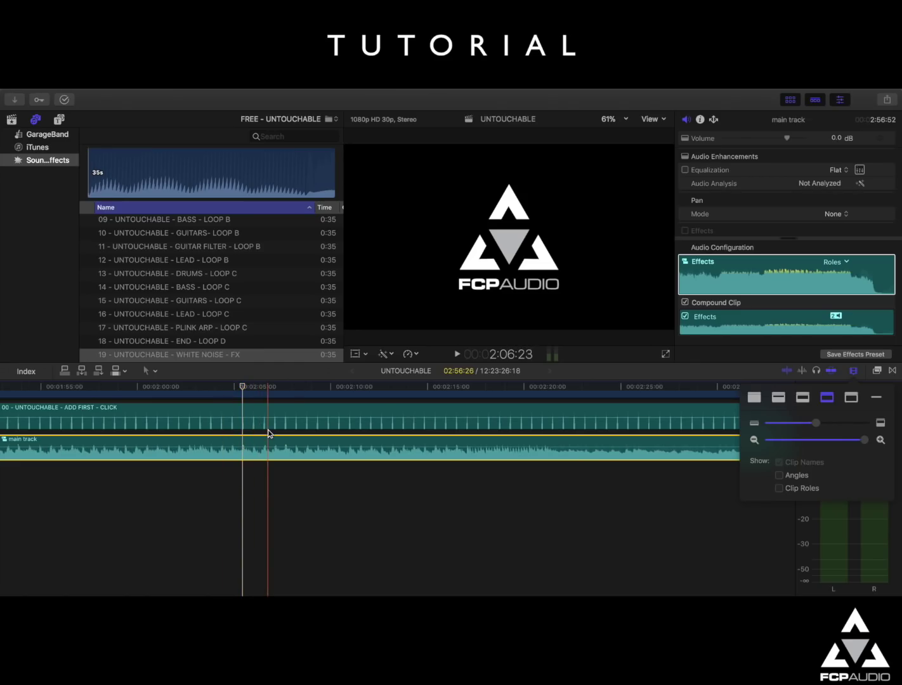
key("space")
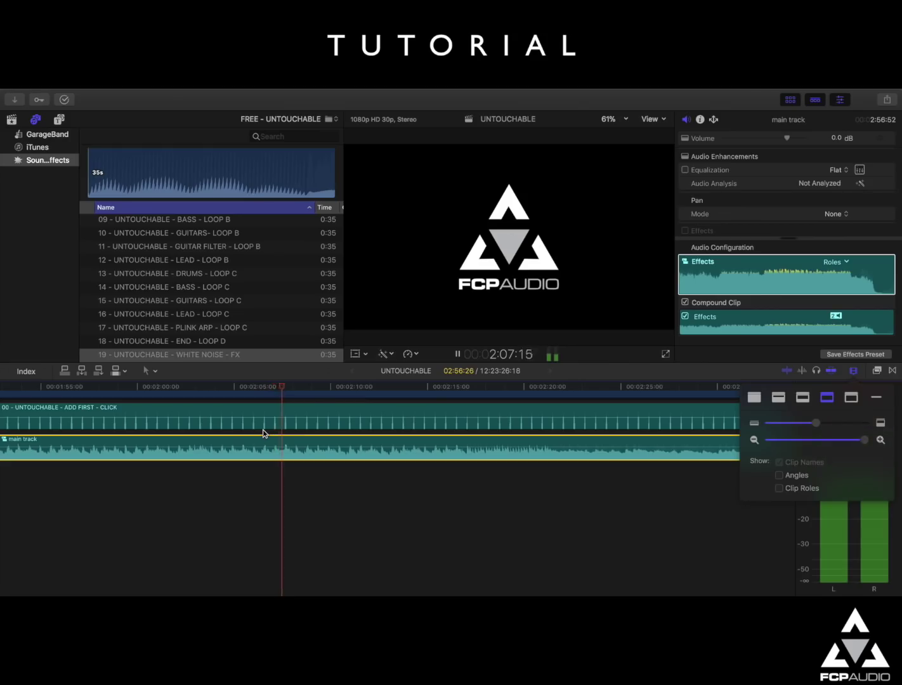
key("space")
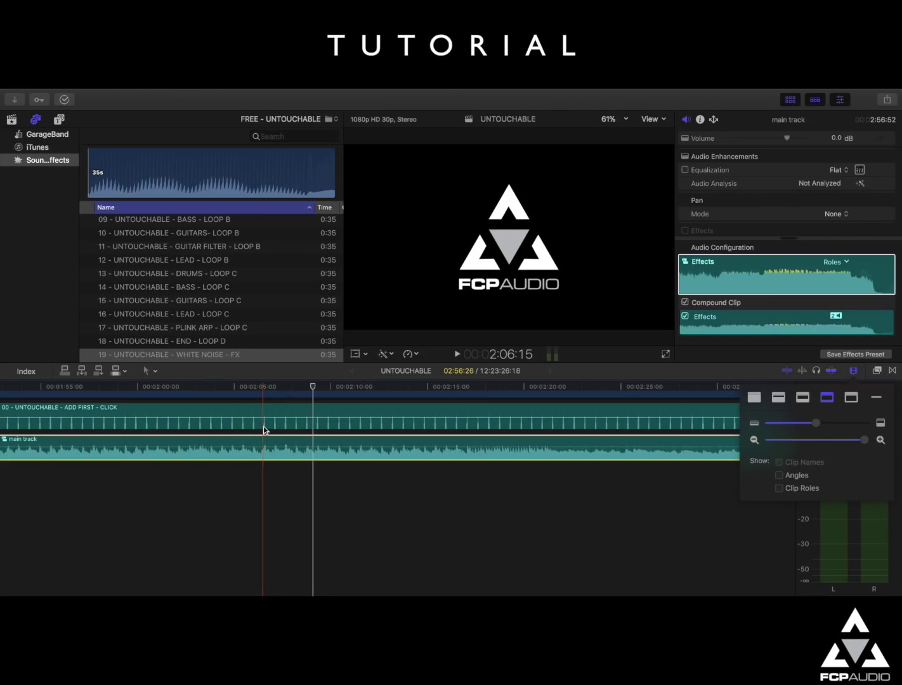
scroll(264, 430, "up", 3)
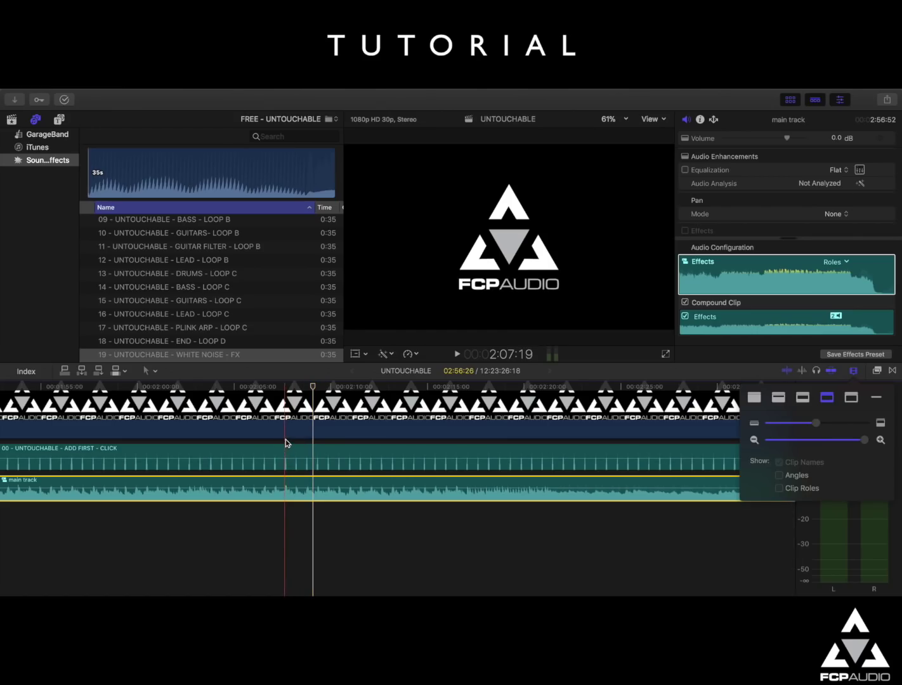
Select the FCPAUDIO logo video clip and blade it on the current click beat
left_click(284, 421)
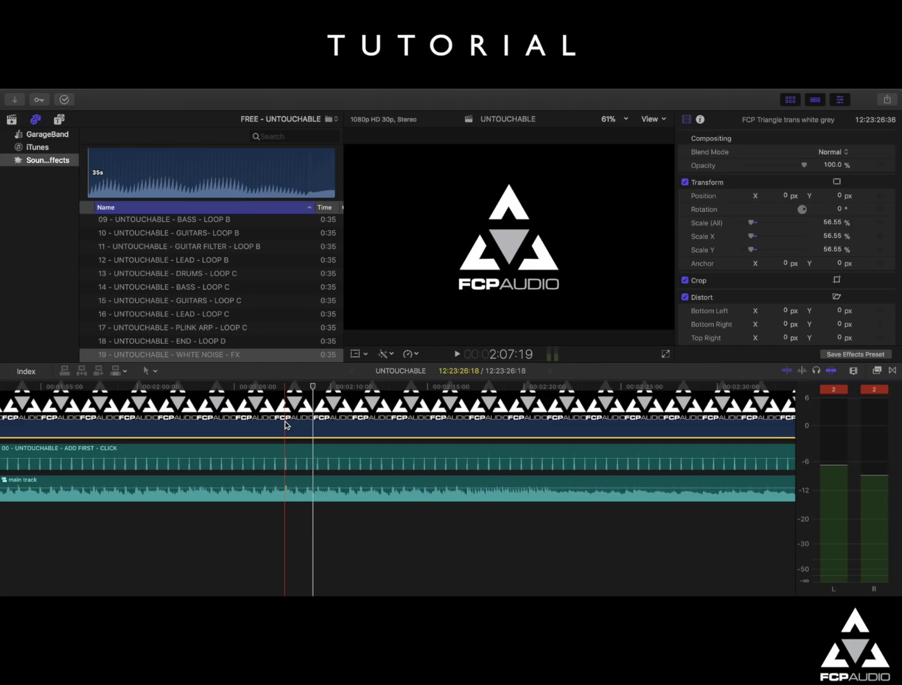
key("super+b")
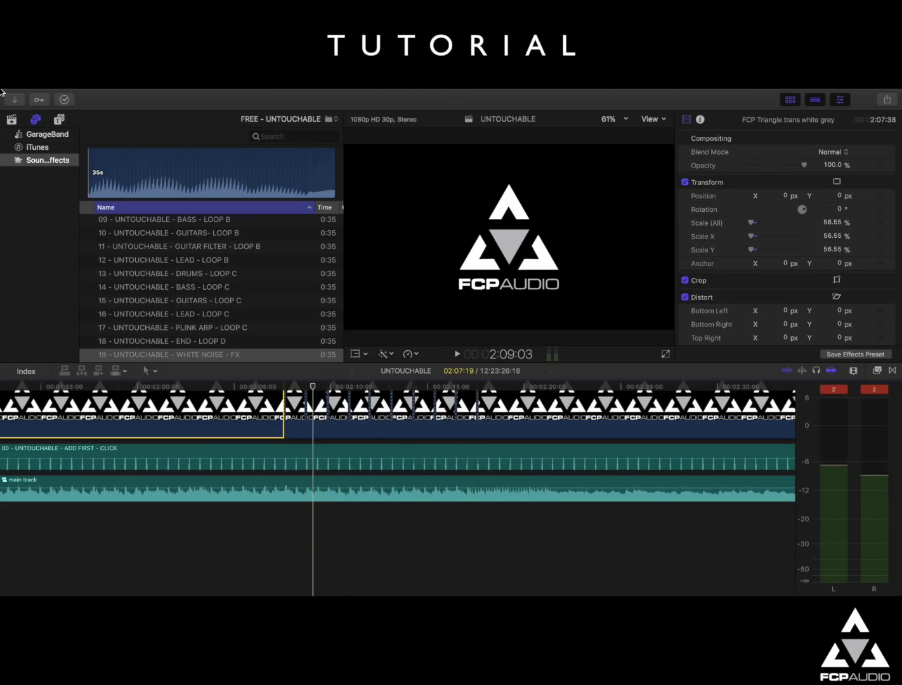
Replace the video from the playhead with the STATIC-FRICTION still and silence the click track to -∞ dB
left_click(12, 121)
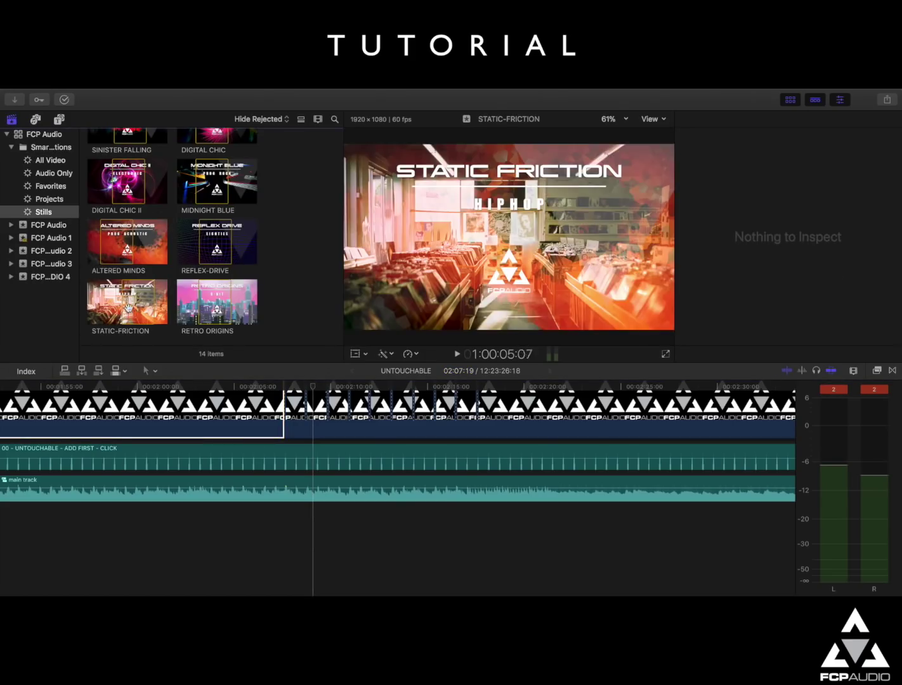
left_click_drag(134, 300, 294, 413)
left_click(341, 430)
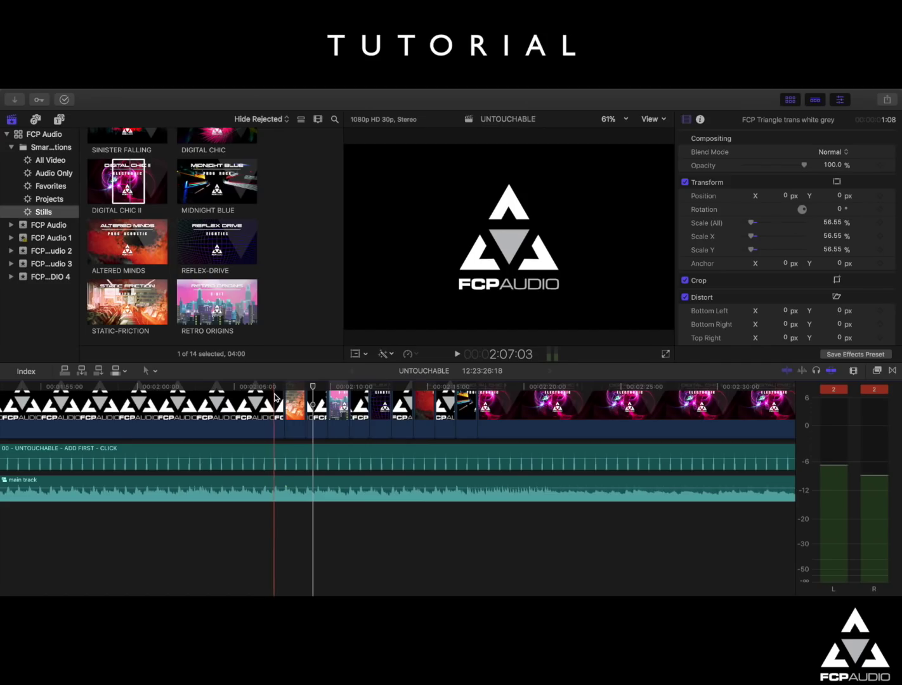
left_click_drag(287, 457, 289, 484)
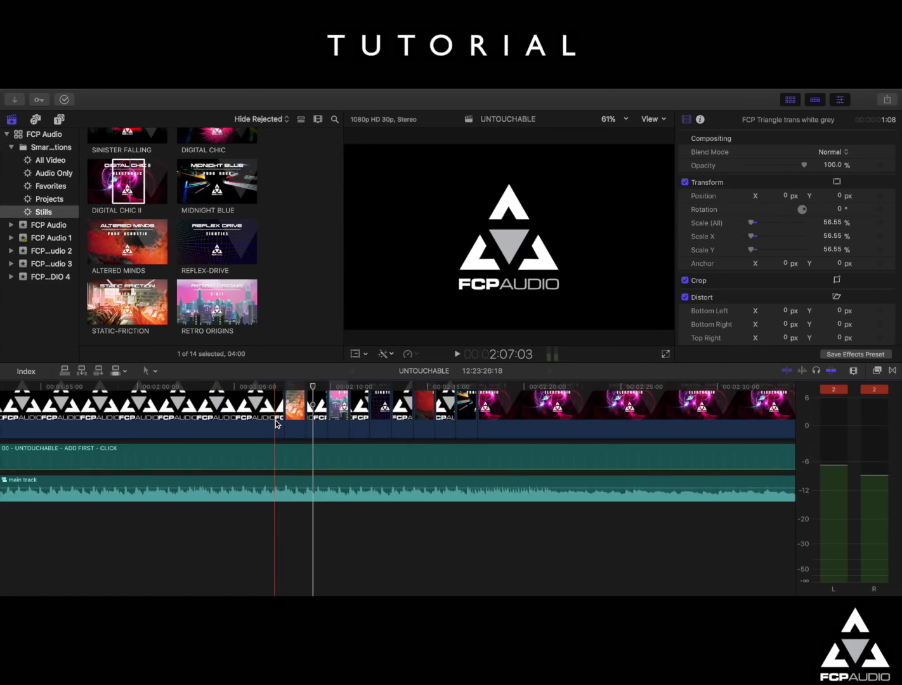
key("space")
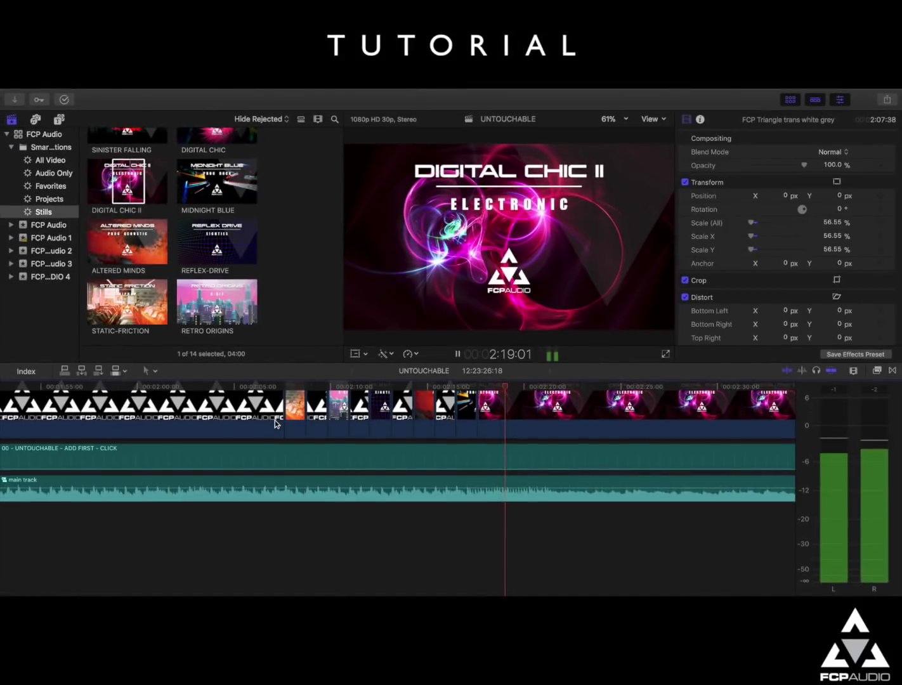
key("space")
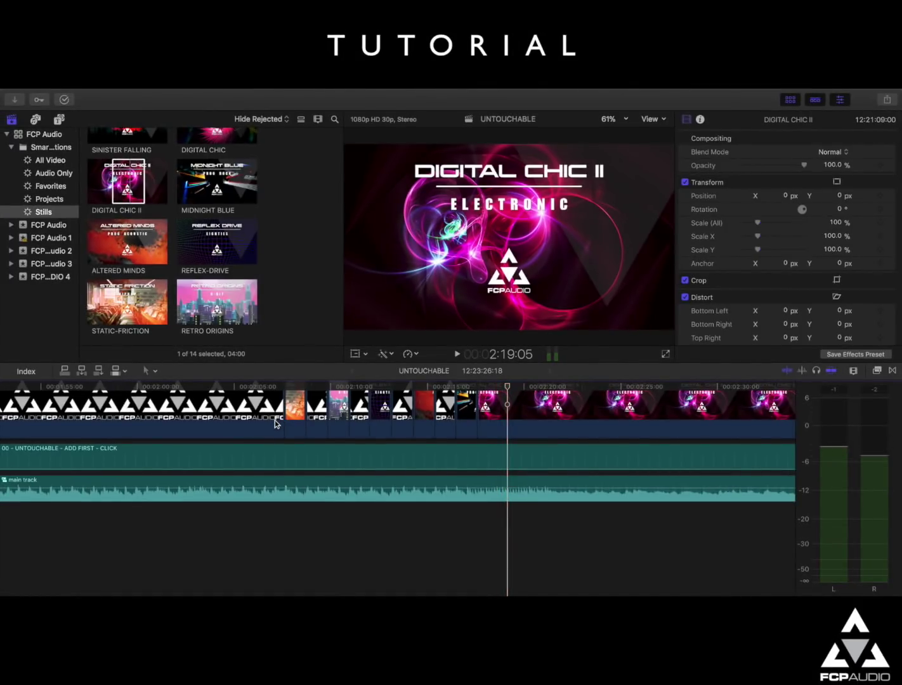